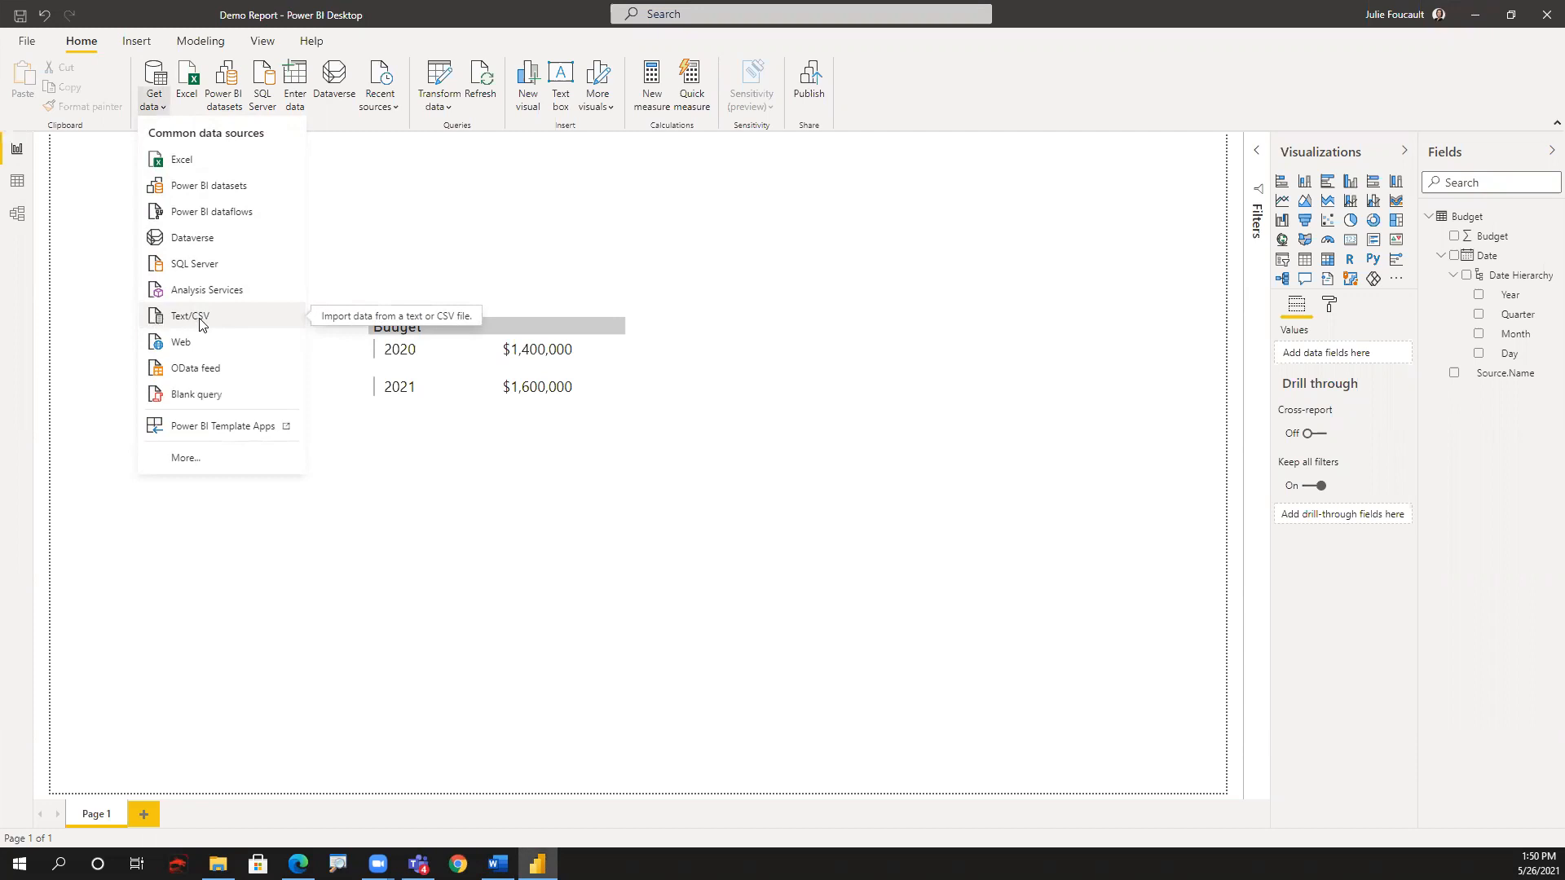
left_click(208, 322)
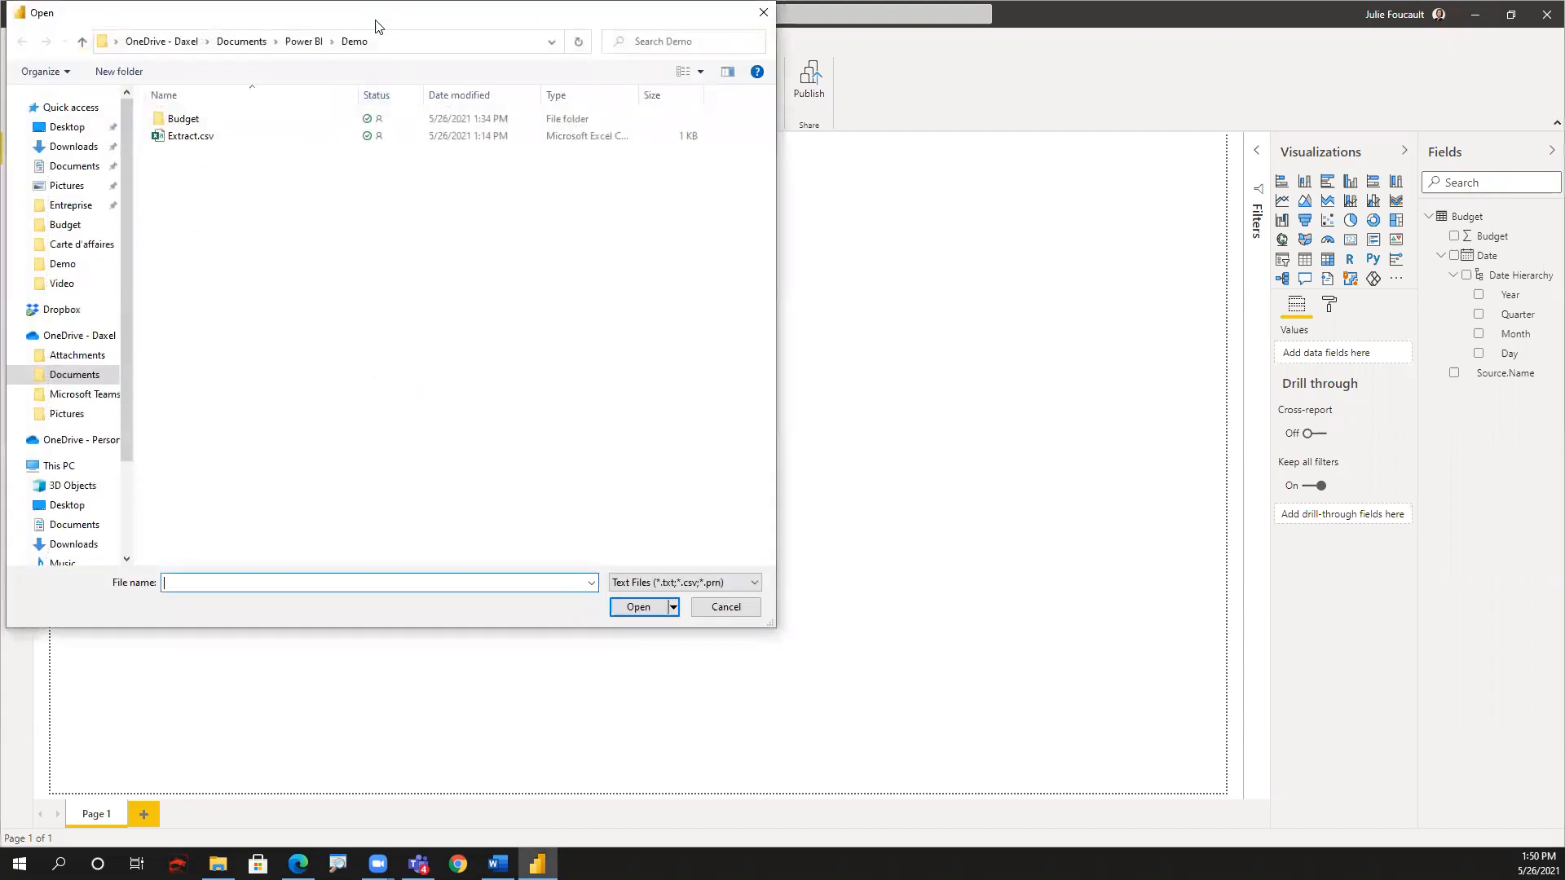
left_click_drag(377, 17, 389, 53)
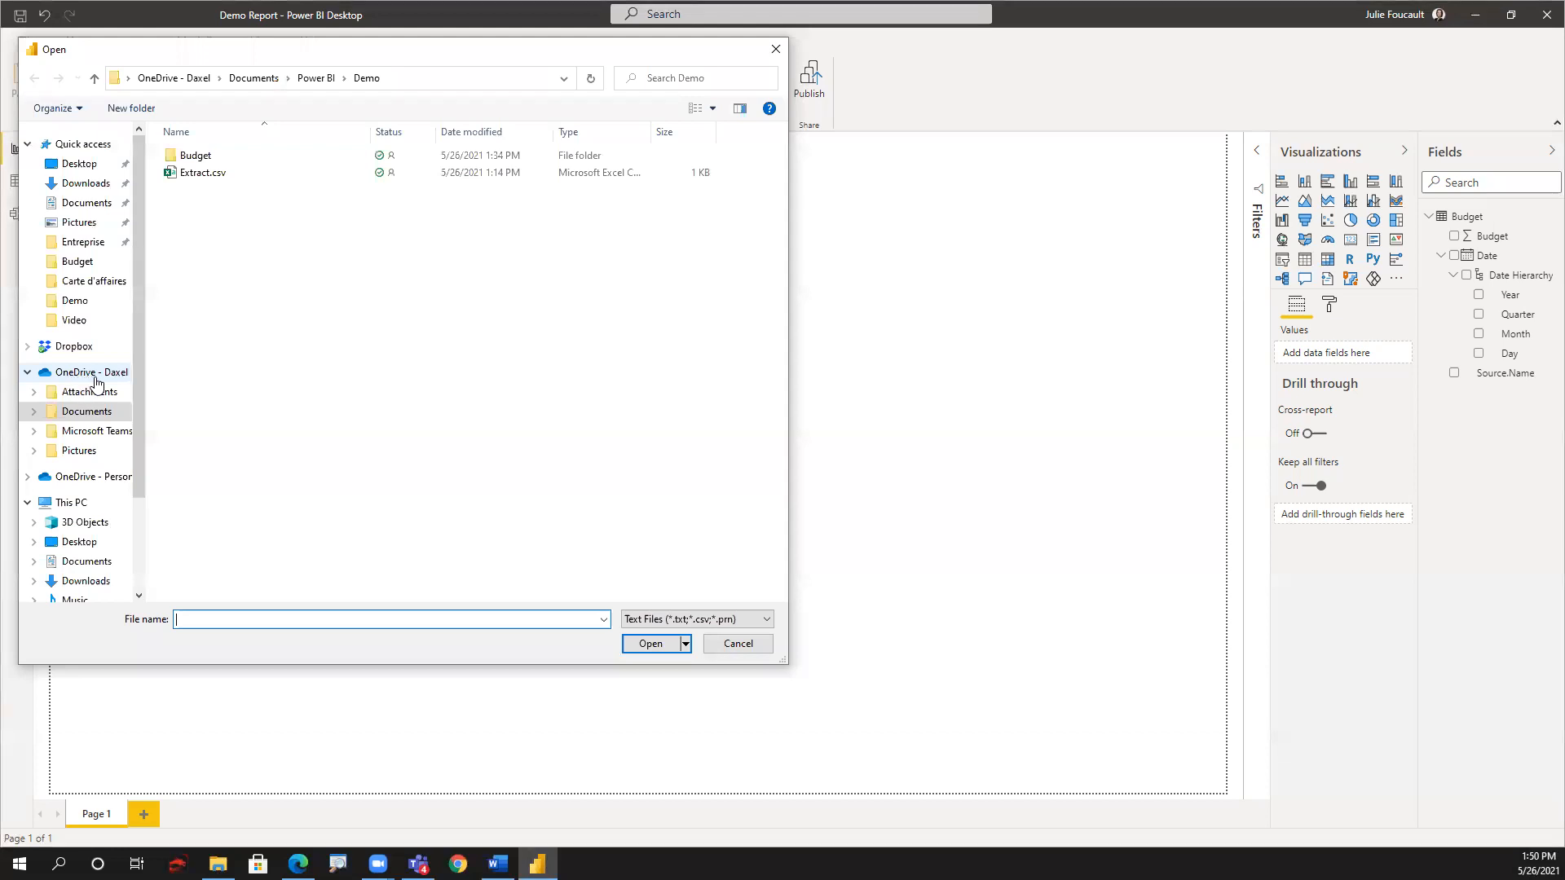
left_click(216, 177)
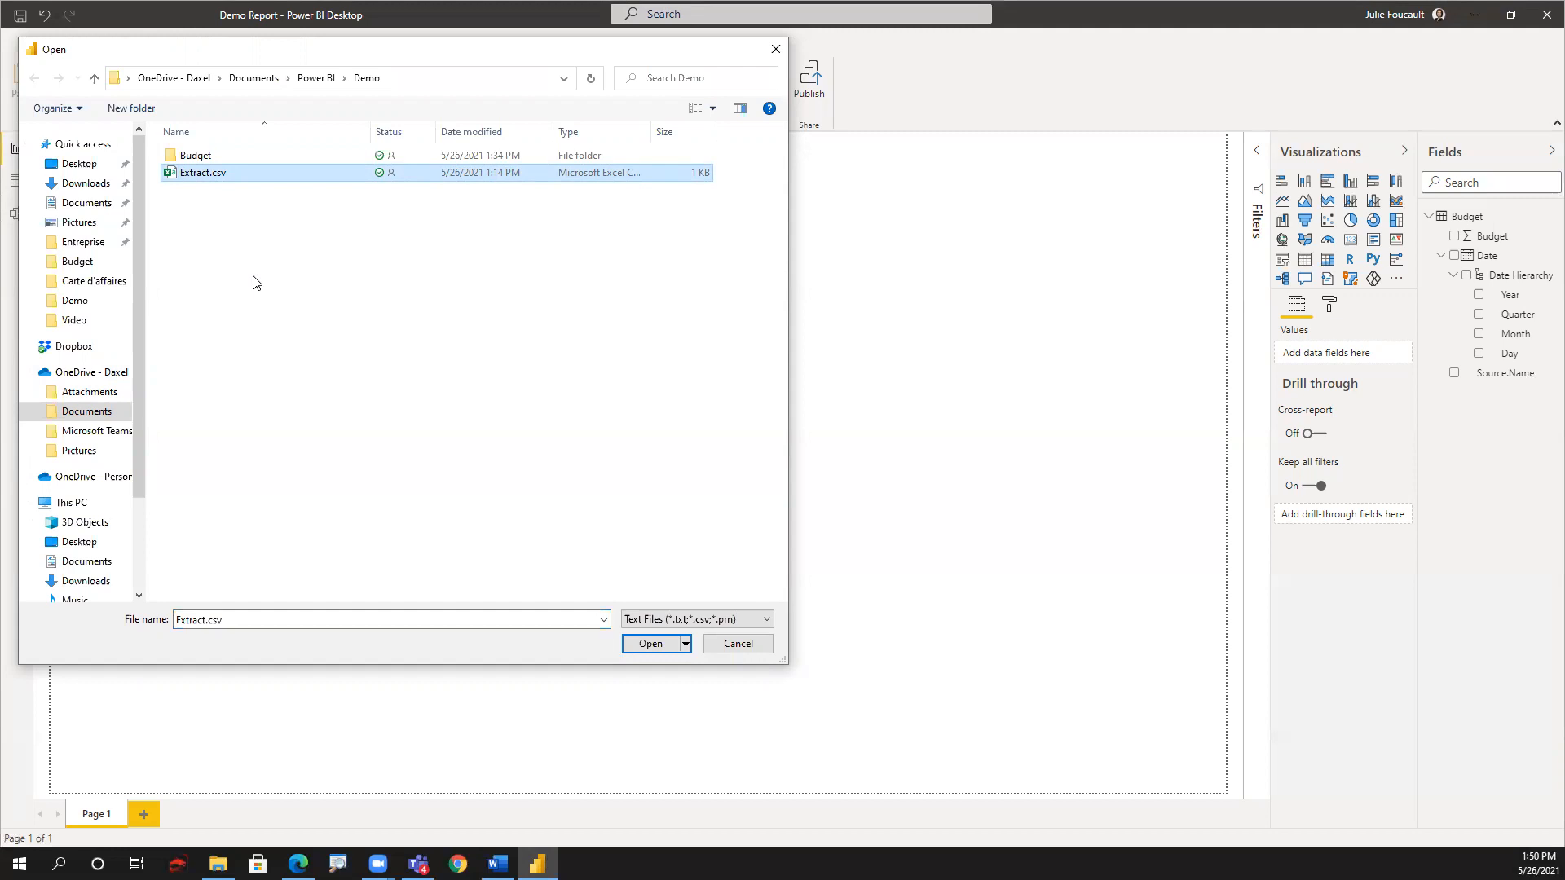
left_click(739, 647)
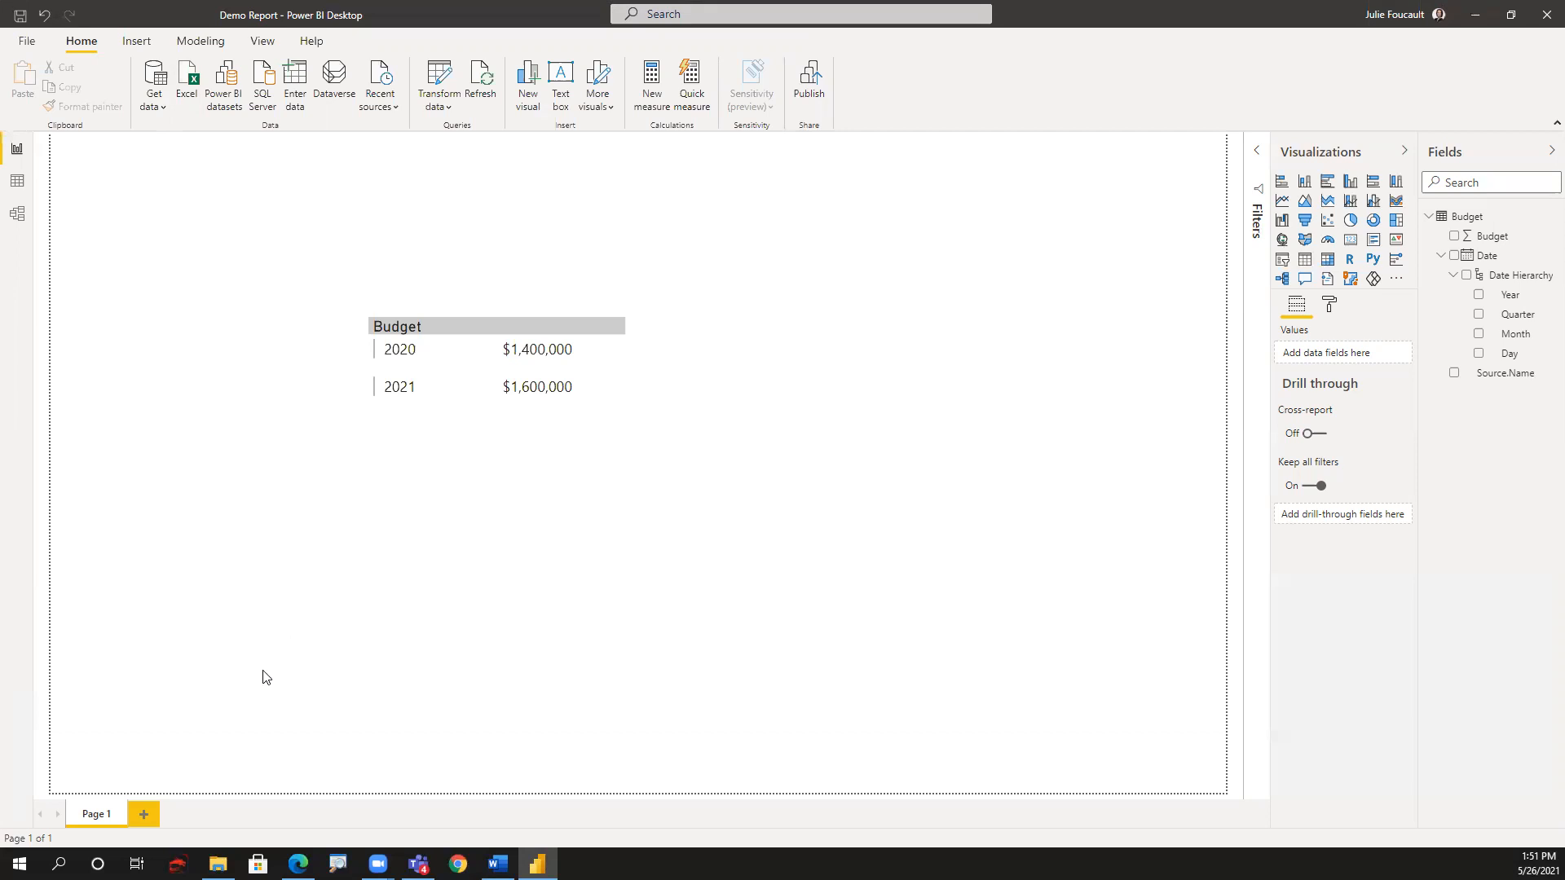
Step: Switch to OneDrive in the browser and go to the Demo folder inside Power BI
mouse_move(298, 864)
left_click(318, 763)
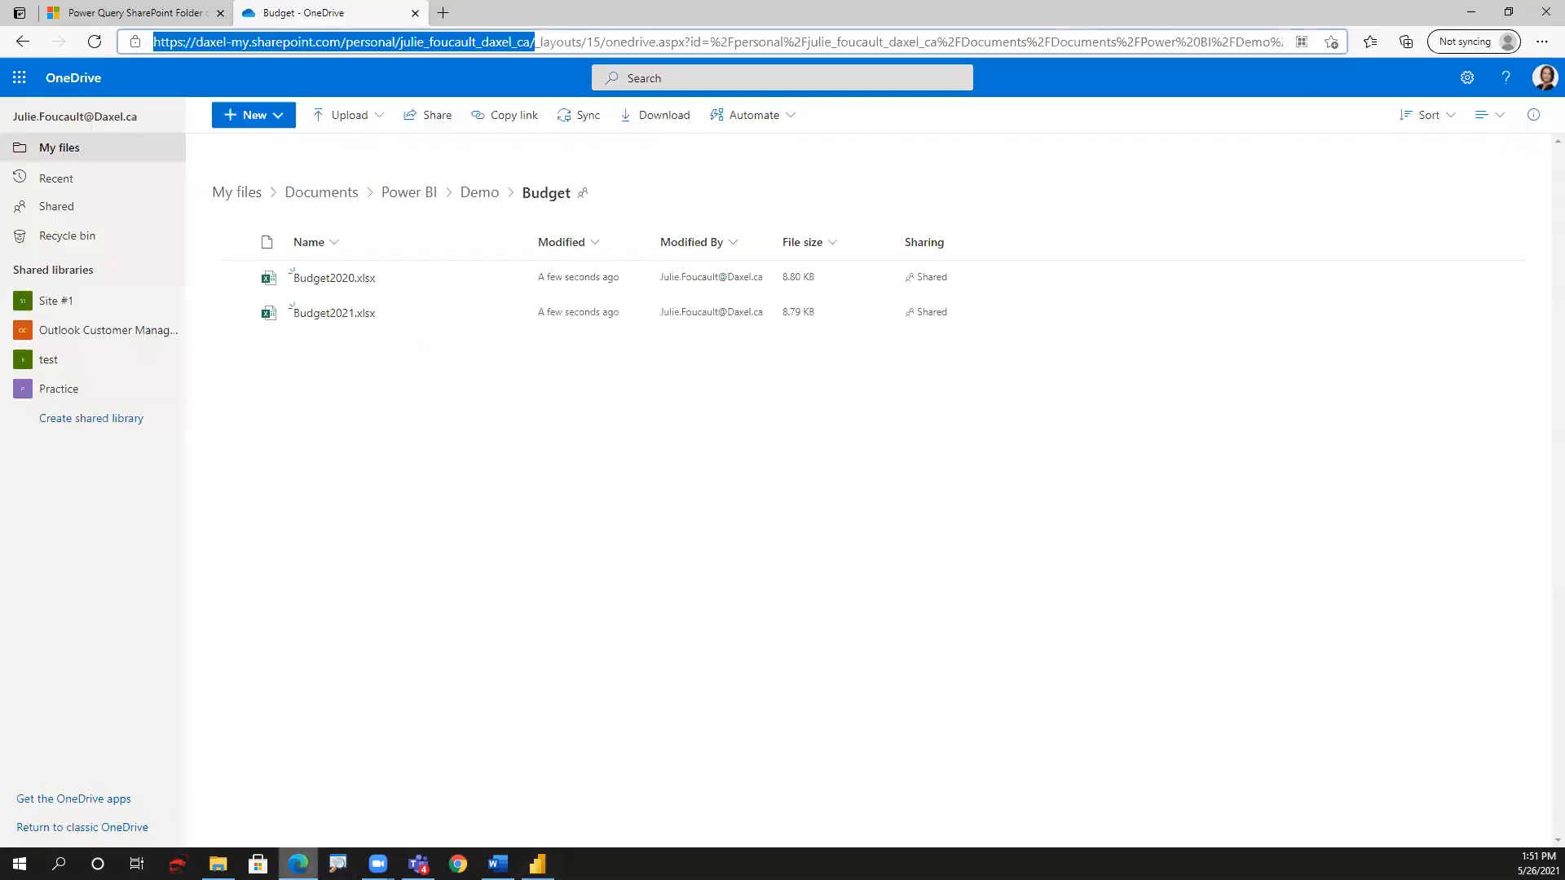
left_click(385, 200)
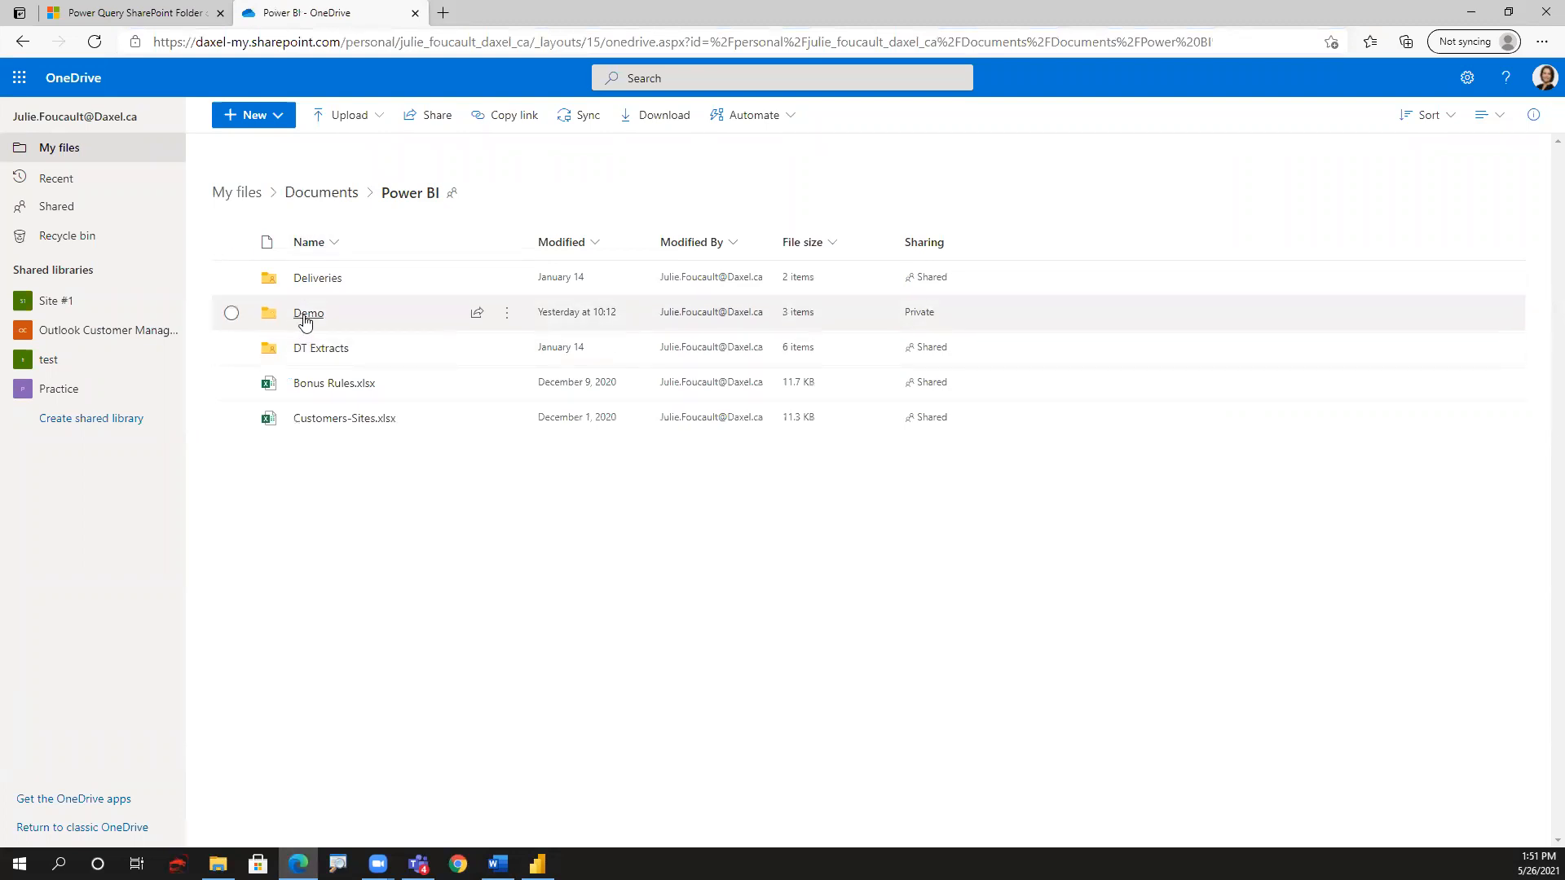
left_click(308, 314)
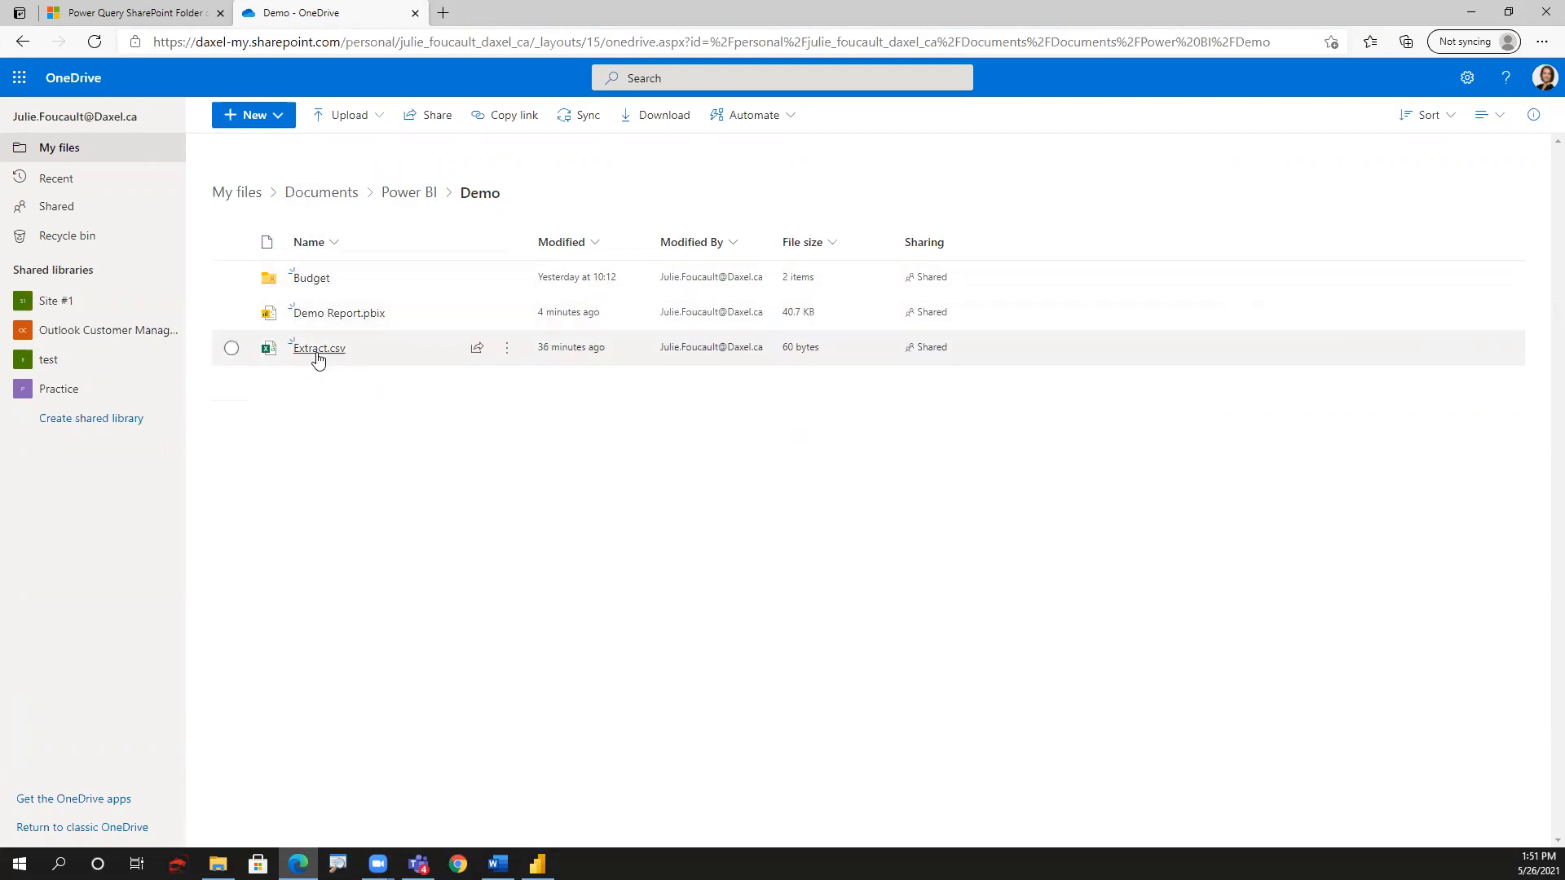
Step: Open Extract.csv from the Demo folder in the Excel desktop app, allowing the browser to launch it
mouse_move(318, 360)
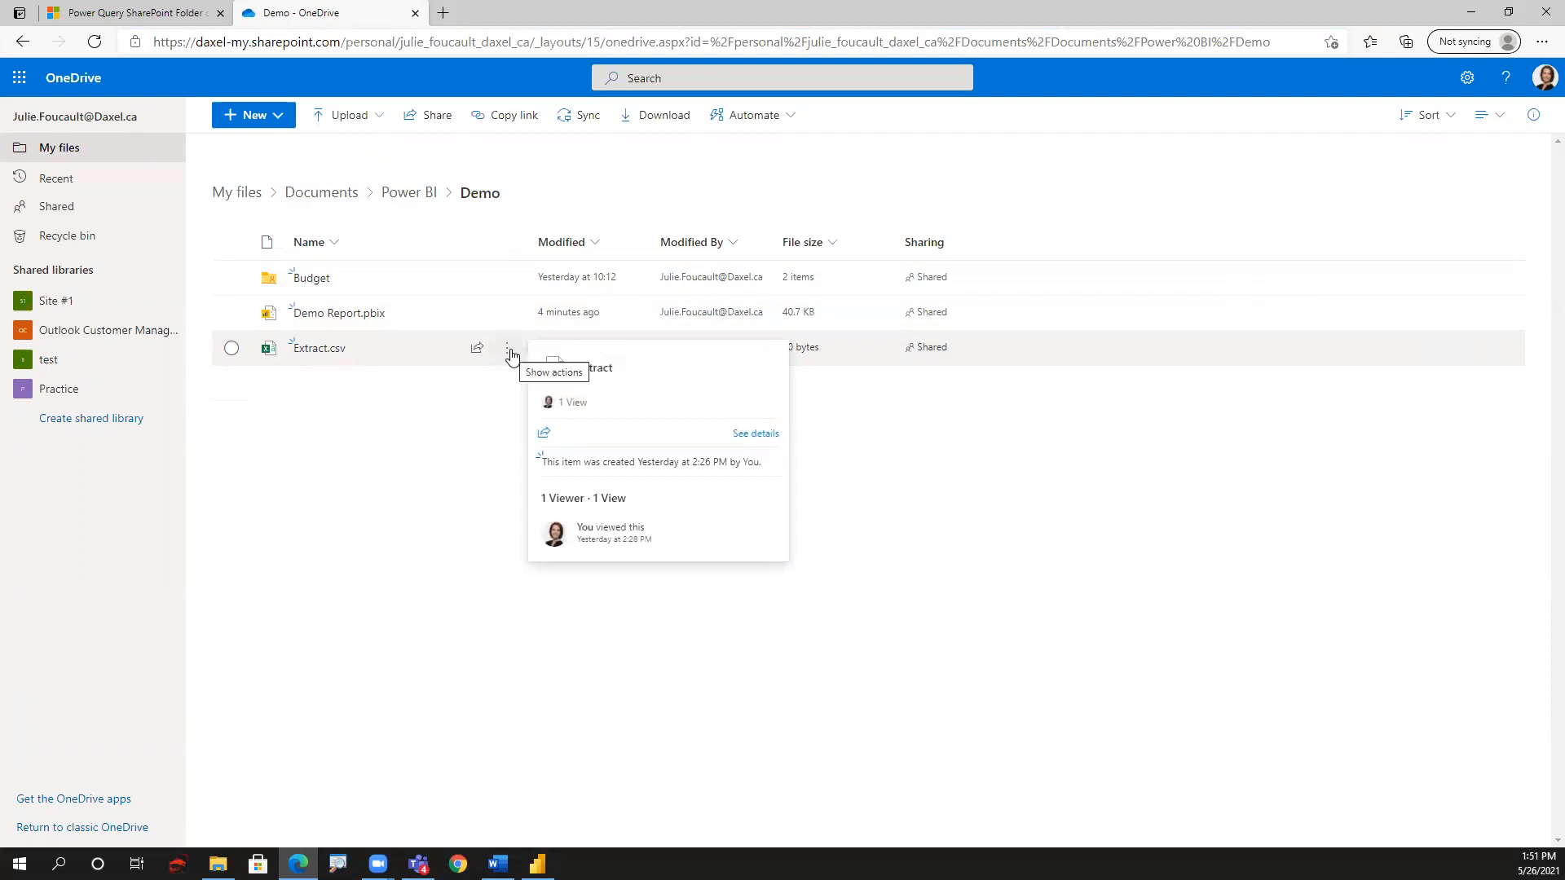
left_click(509, 351)
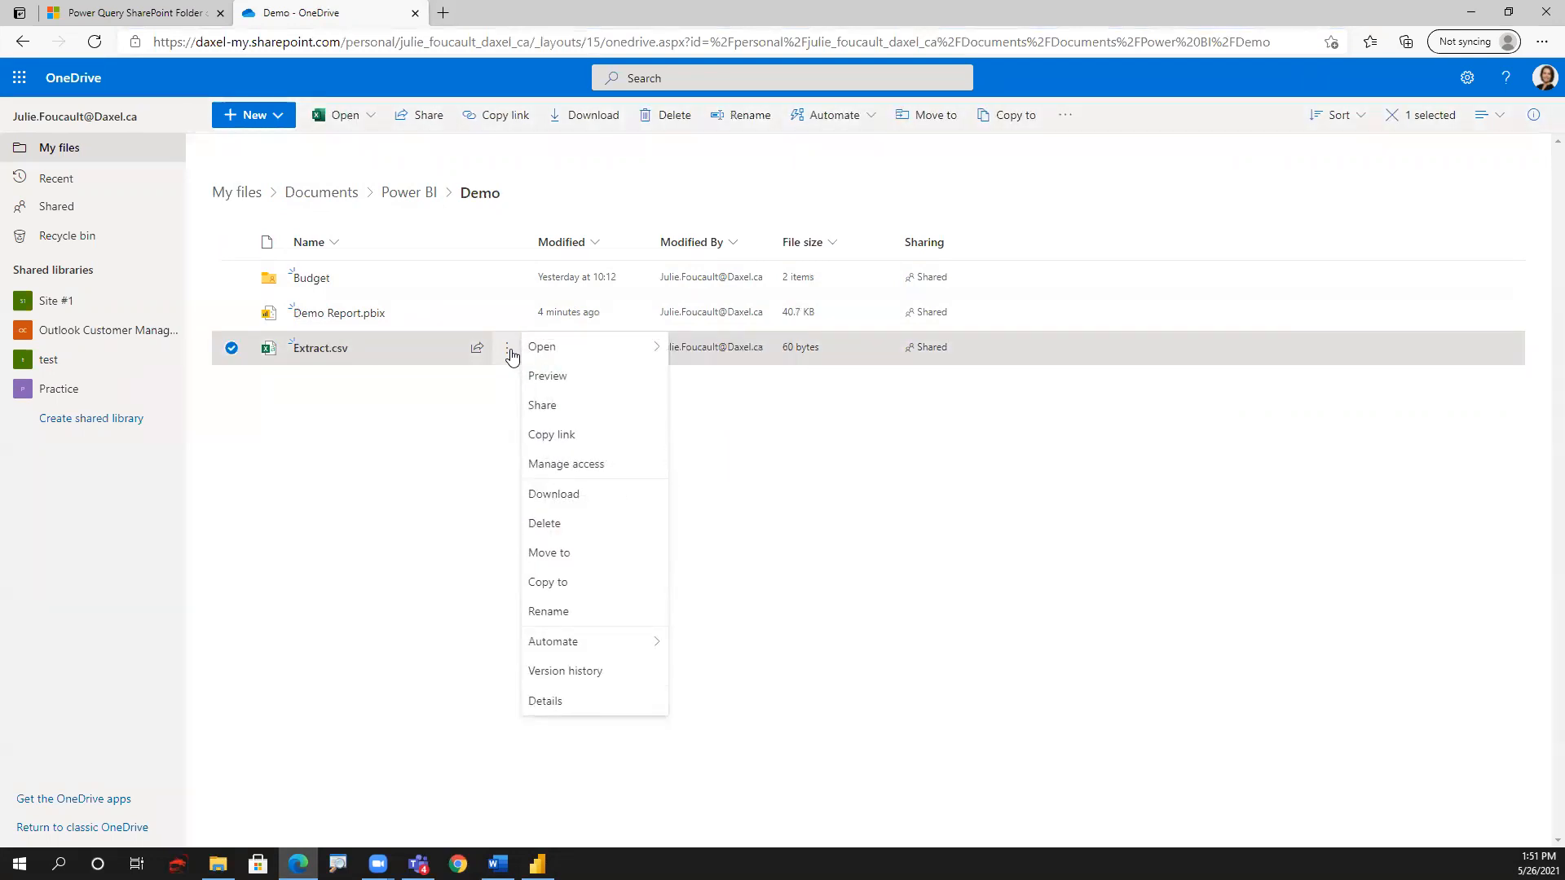
mouse_move(524, 349)
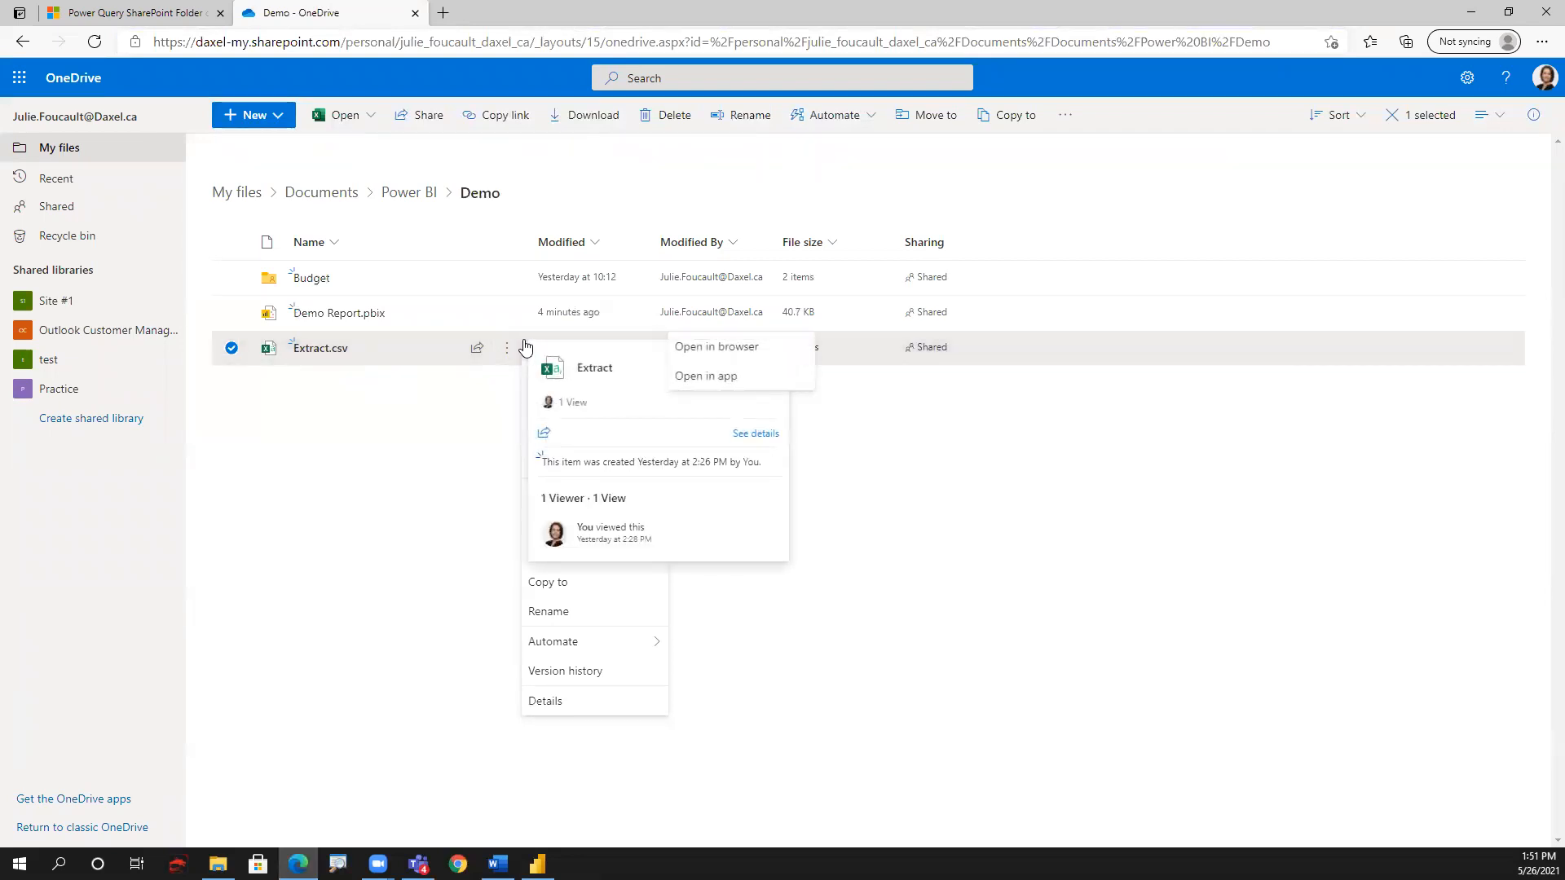
left_click(691, 377)
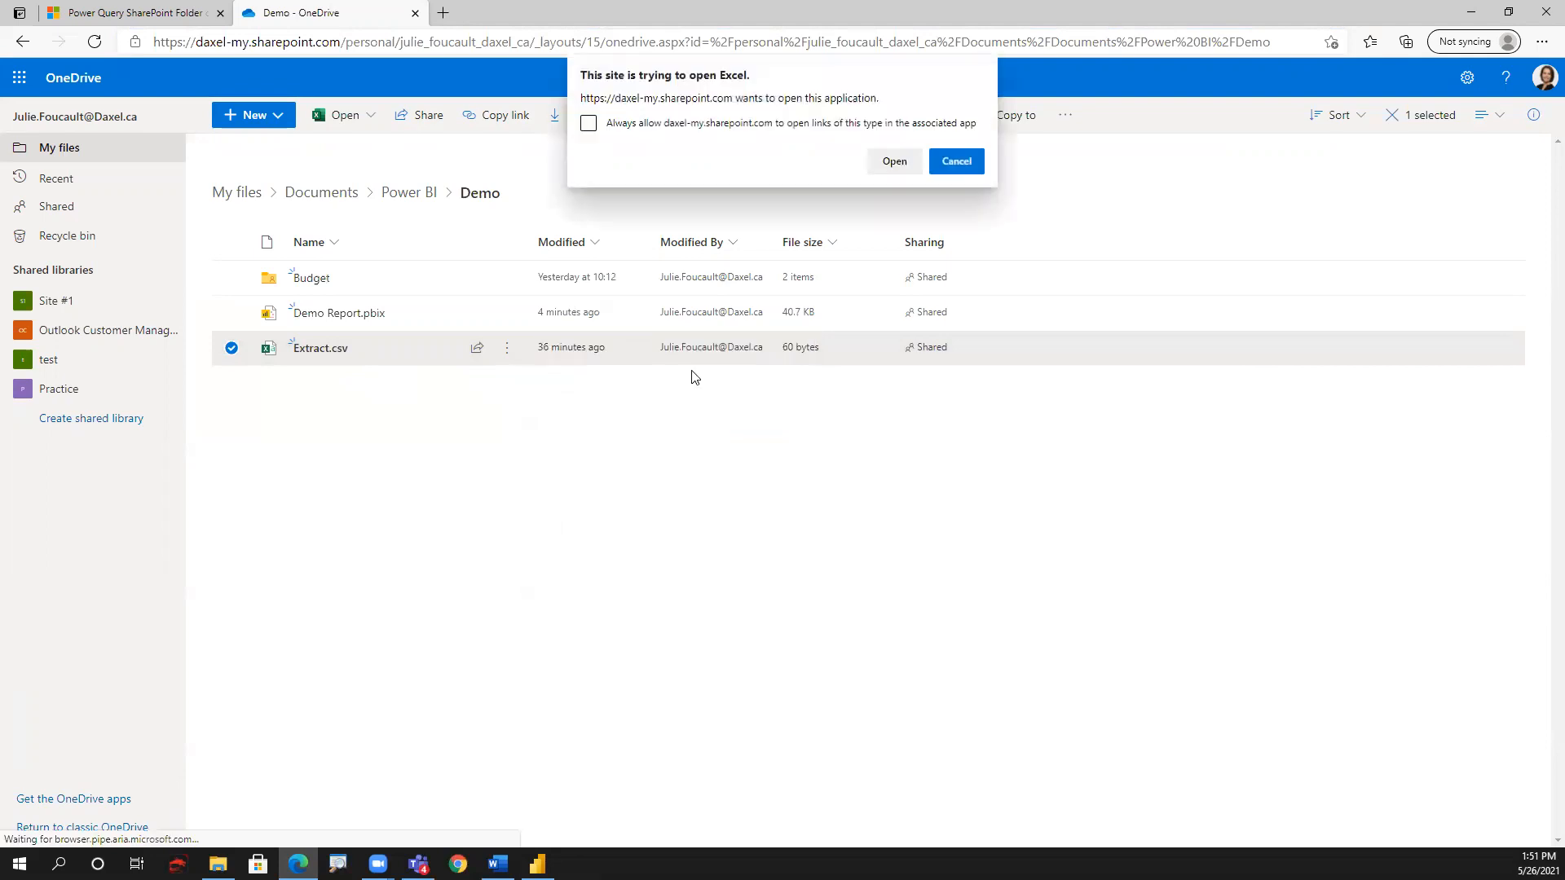
left_click(895, 161)
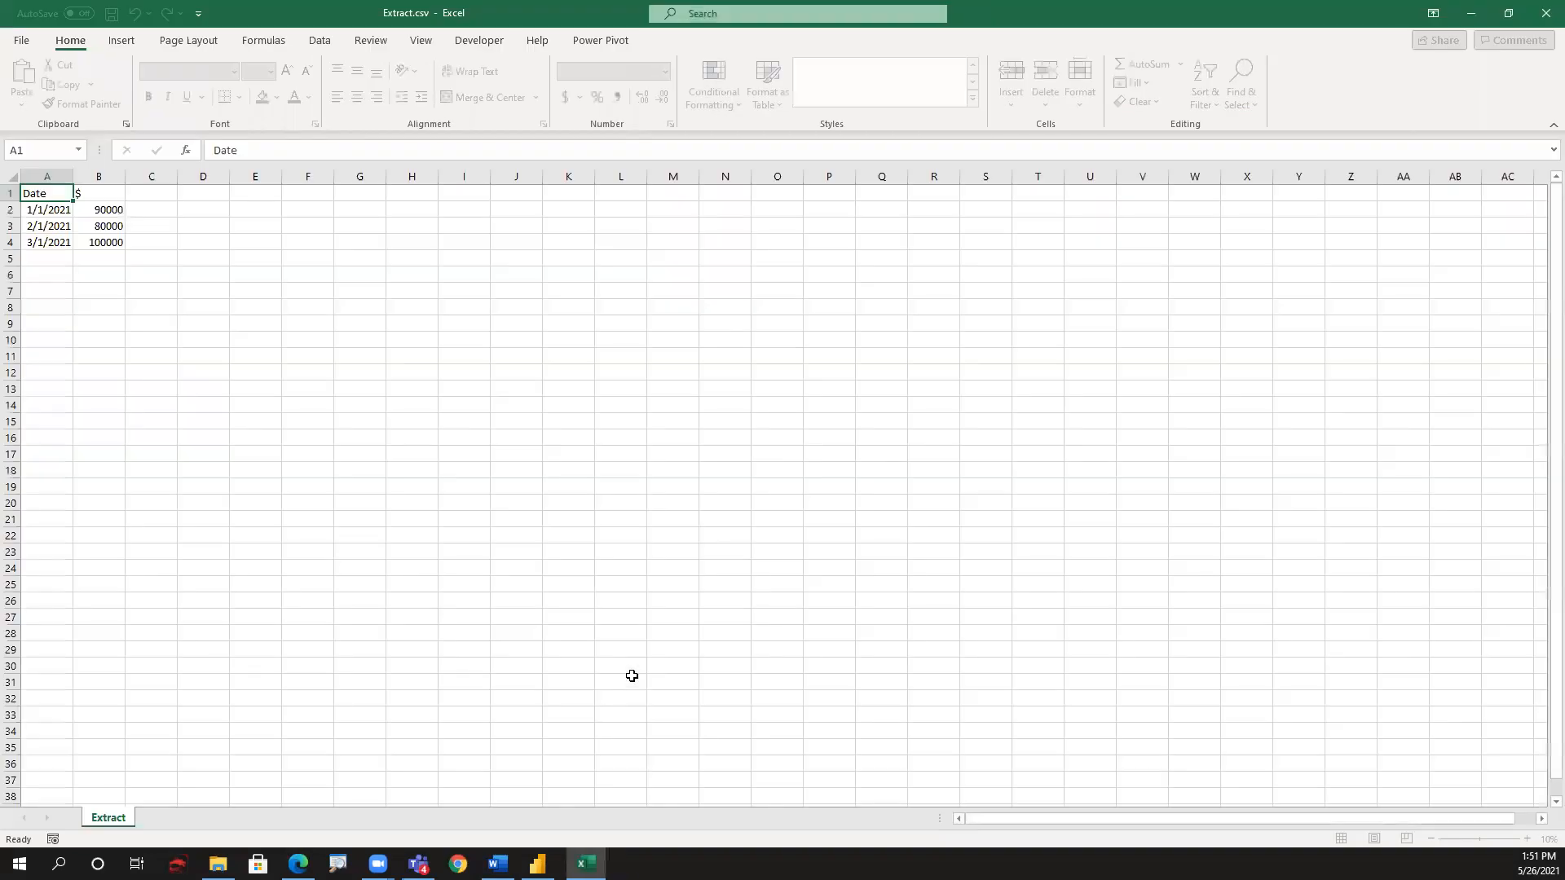
Step: Copy the file path of Extract.csv from its workbook info in Excel and close the workbook
left_click(20, 42)
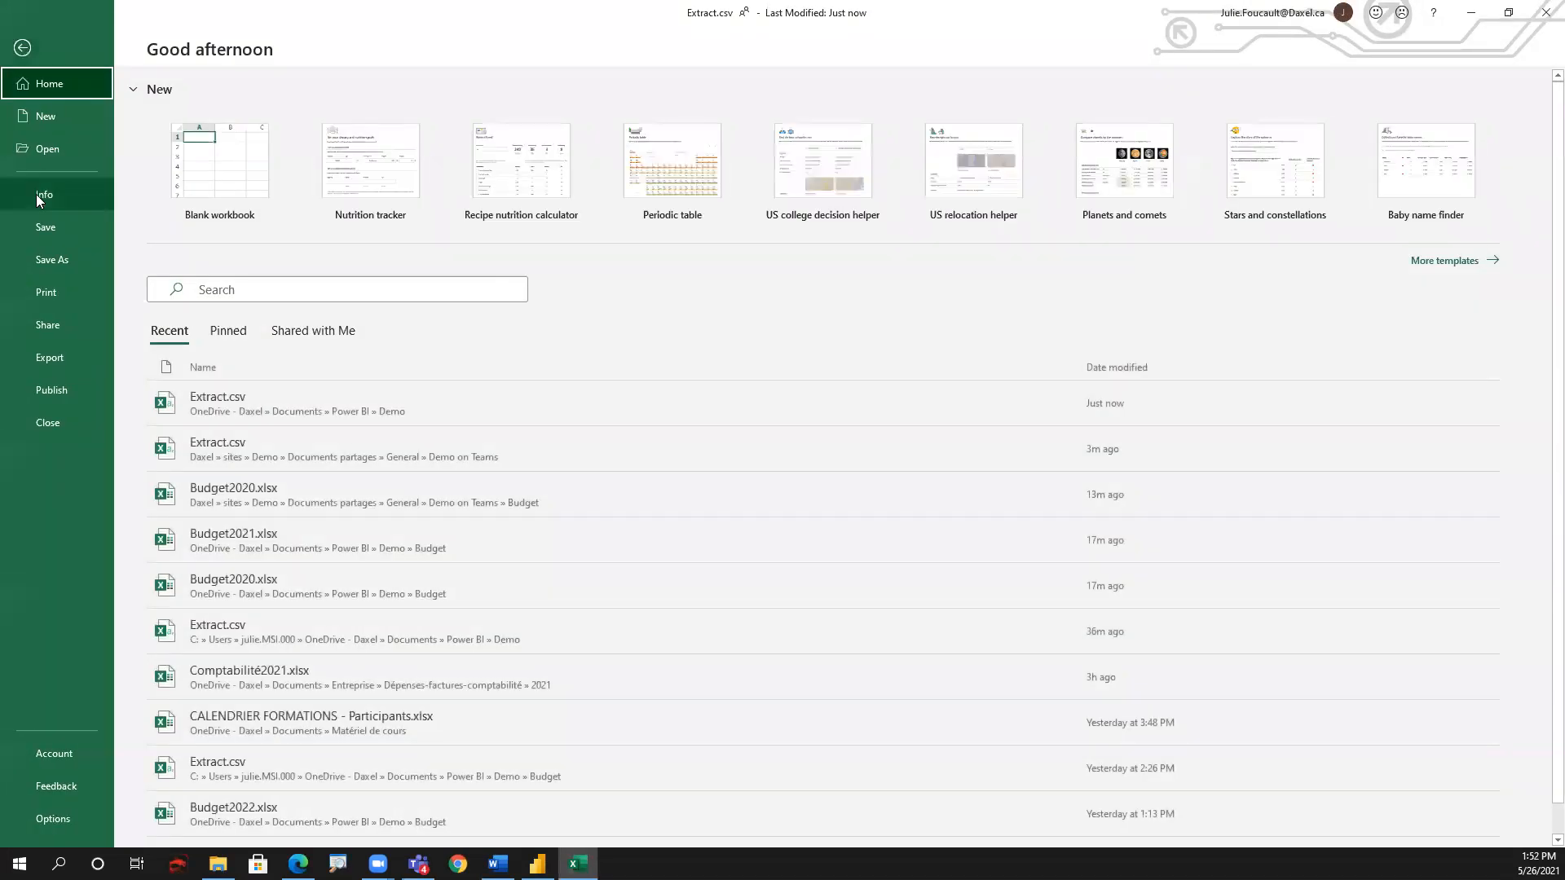
left_click(35, 194)
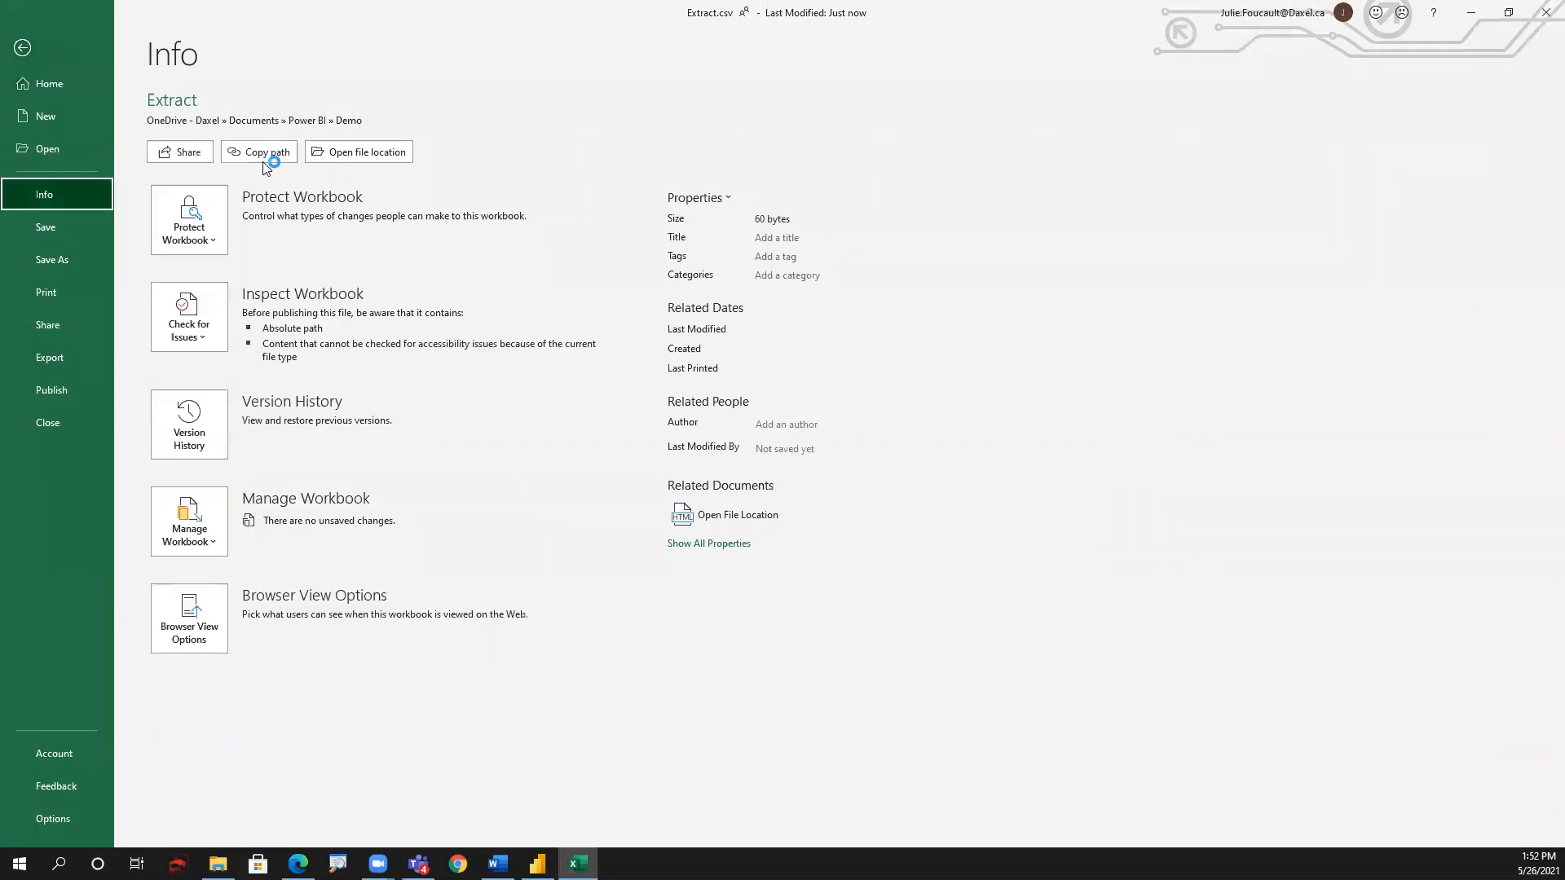
left_click(262, 159)
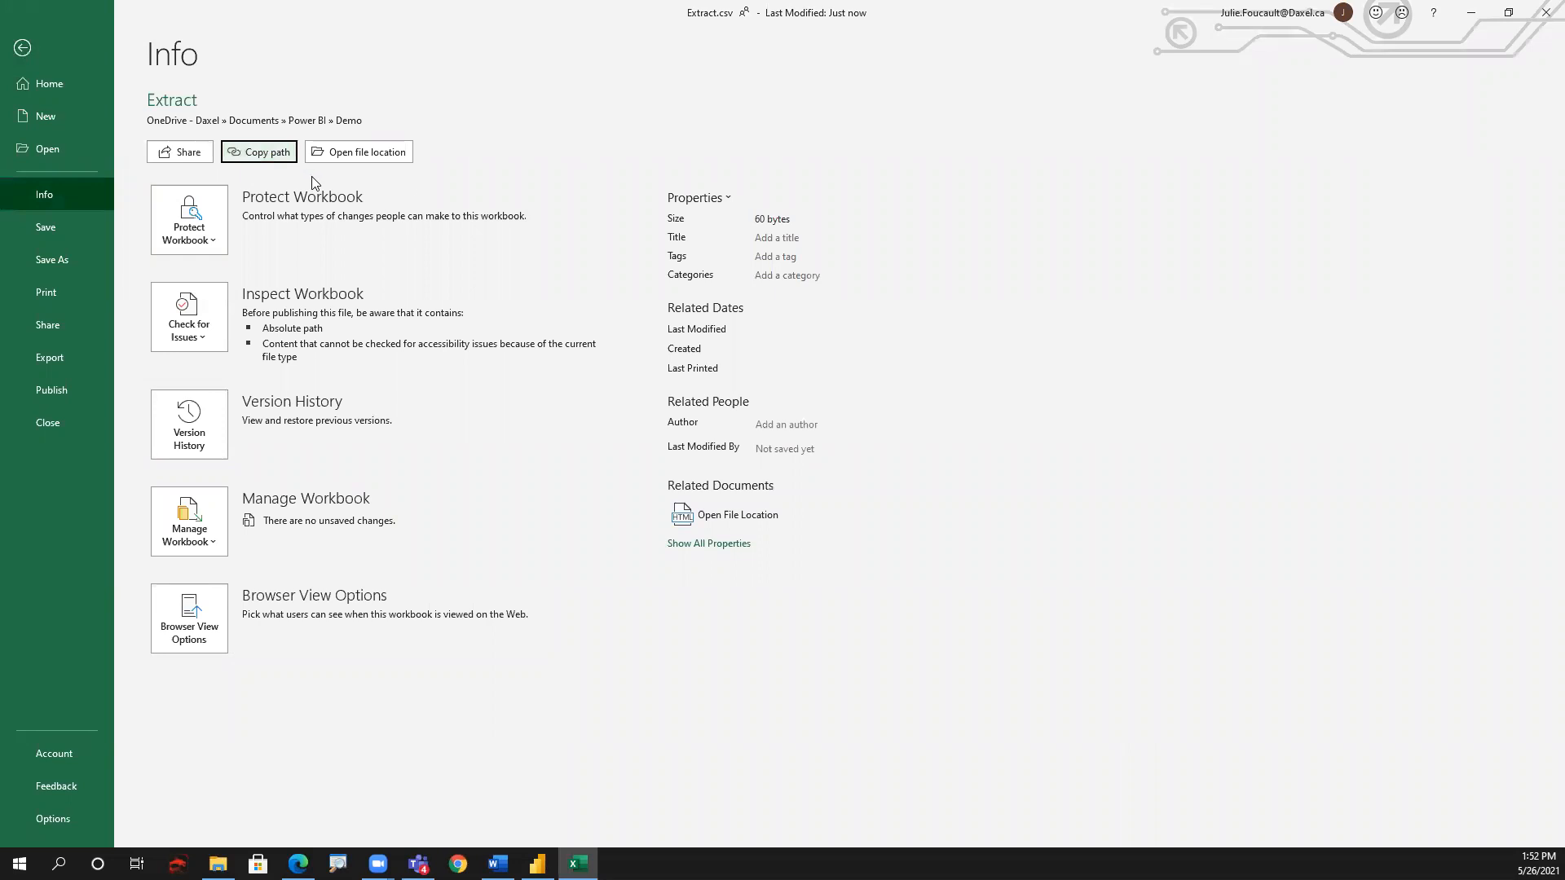
left_click(1537, 16)
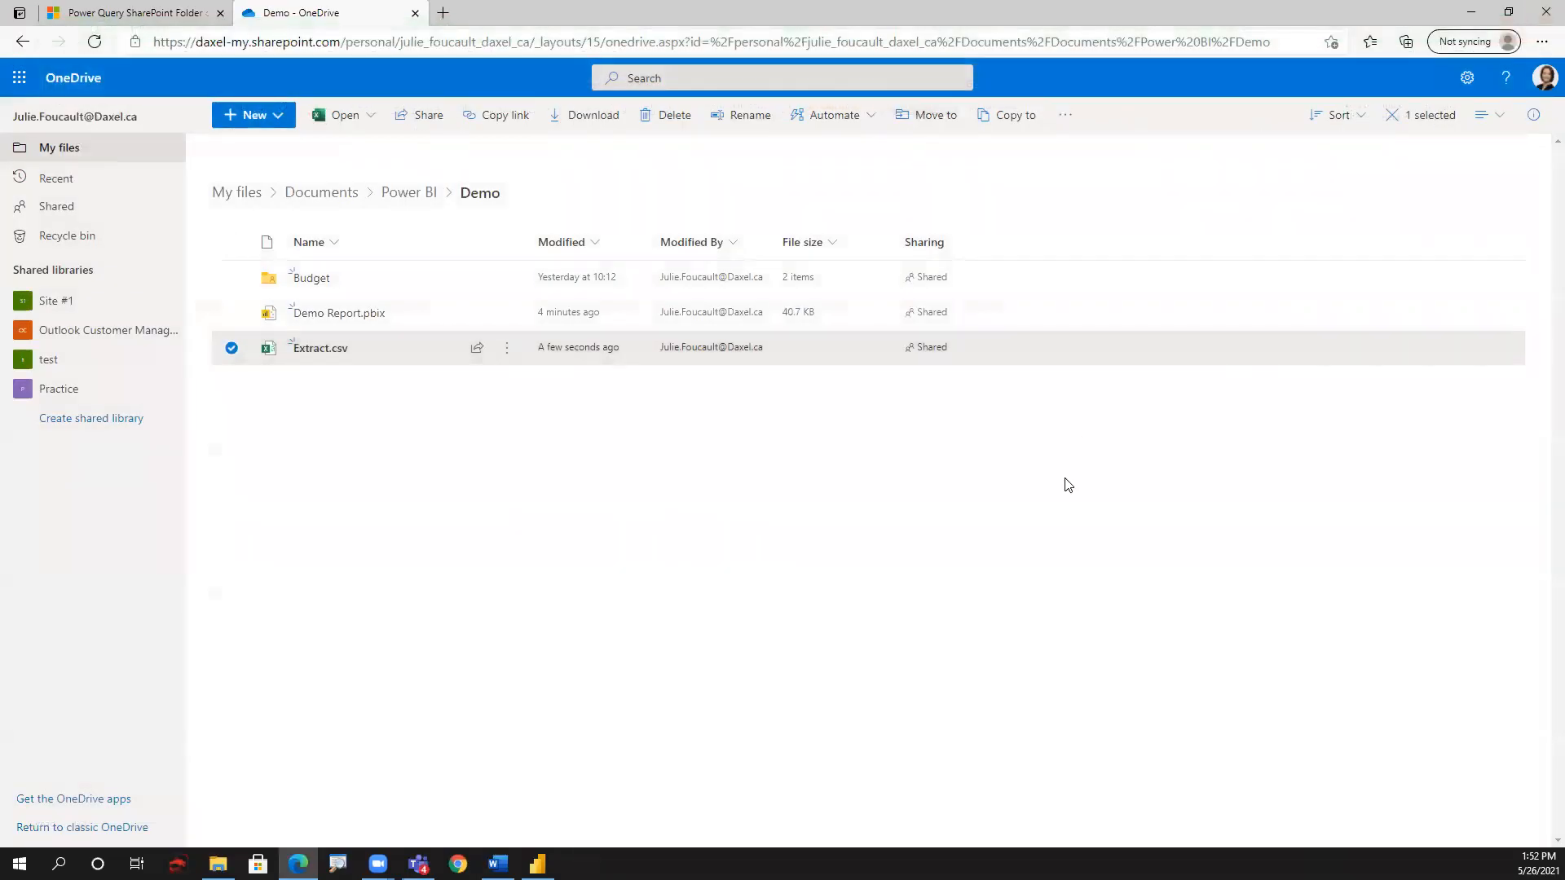
Step: Return to Power BI Desktop and start a Web data source using the copied Extract.csv path with "?web=1" removed
left_click(1472, 13)
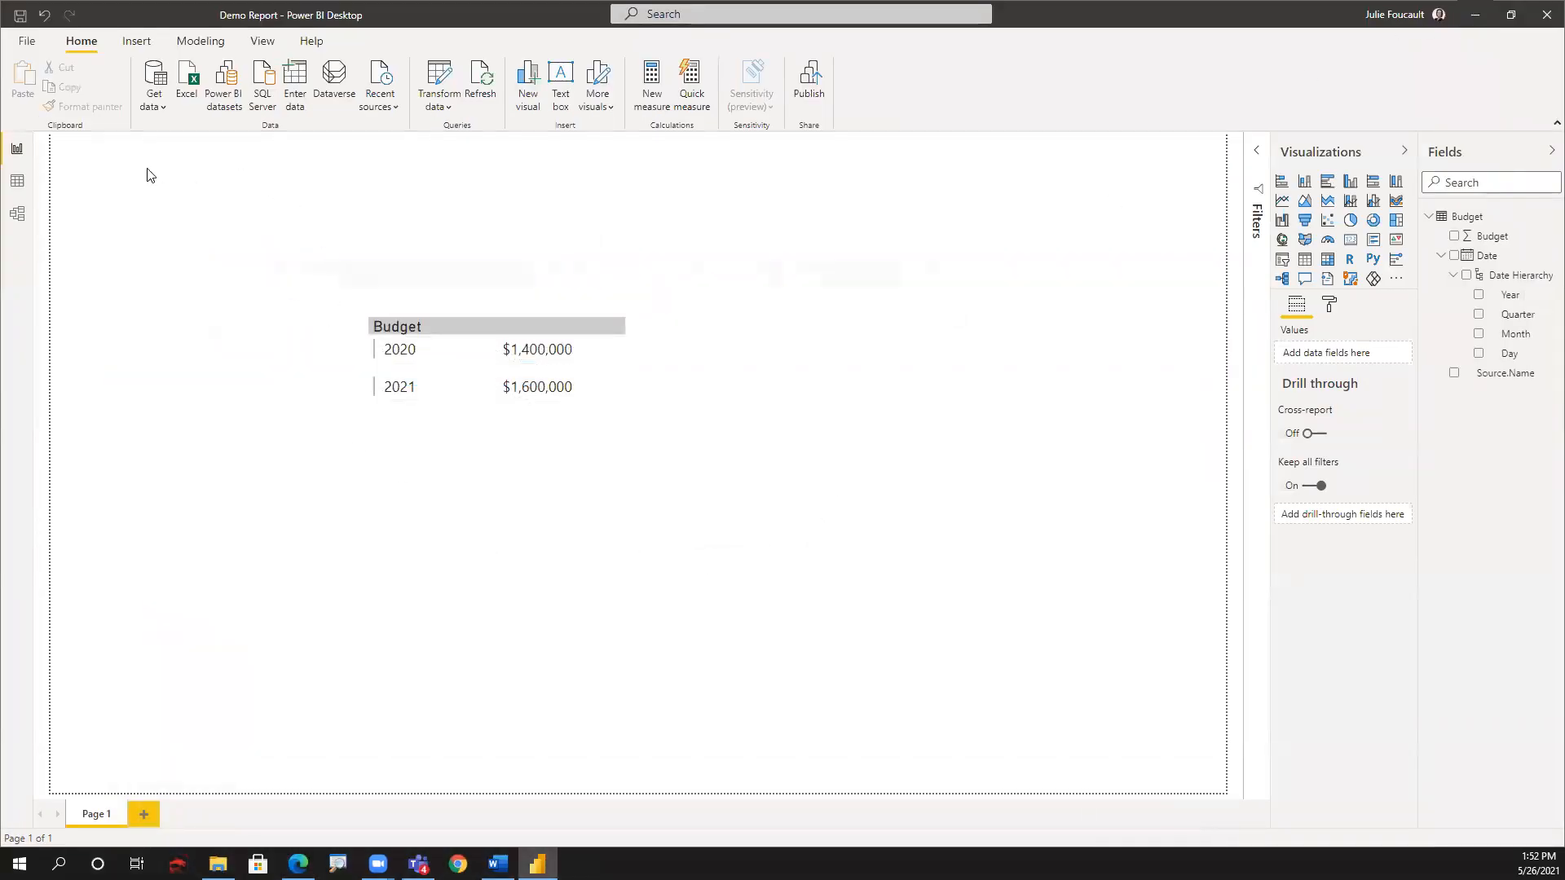
left_click(151, 110)
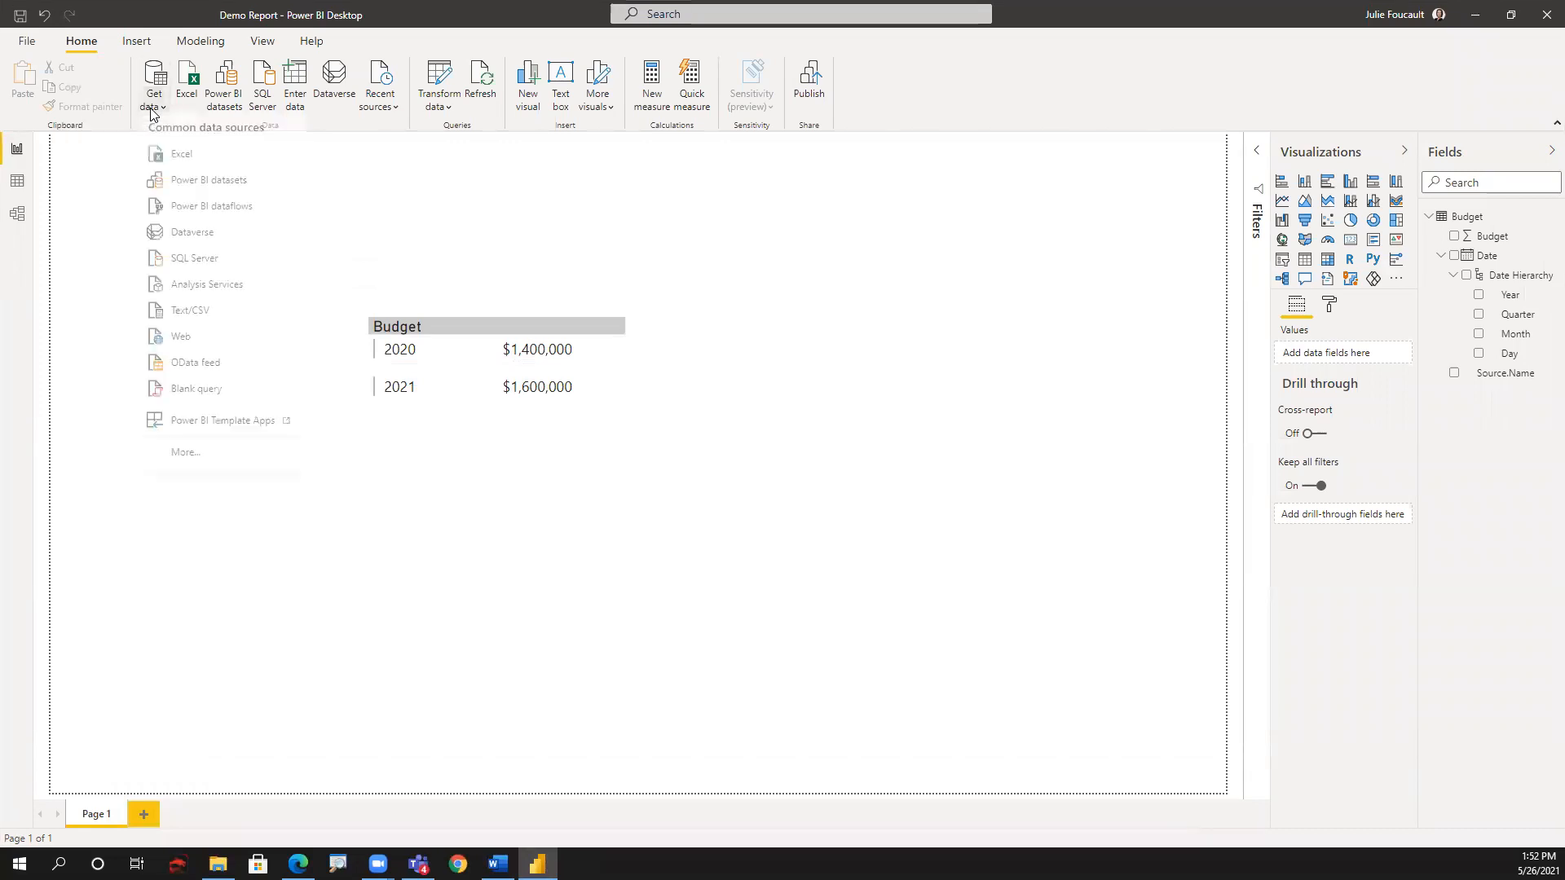
left_click(202, 349)
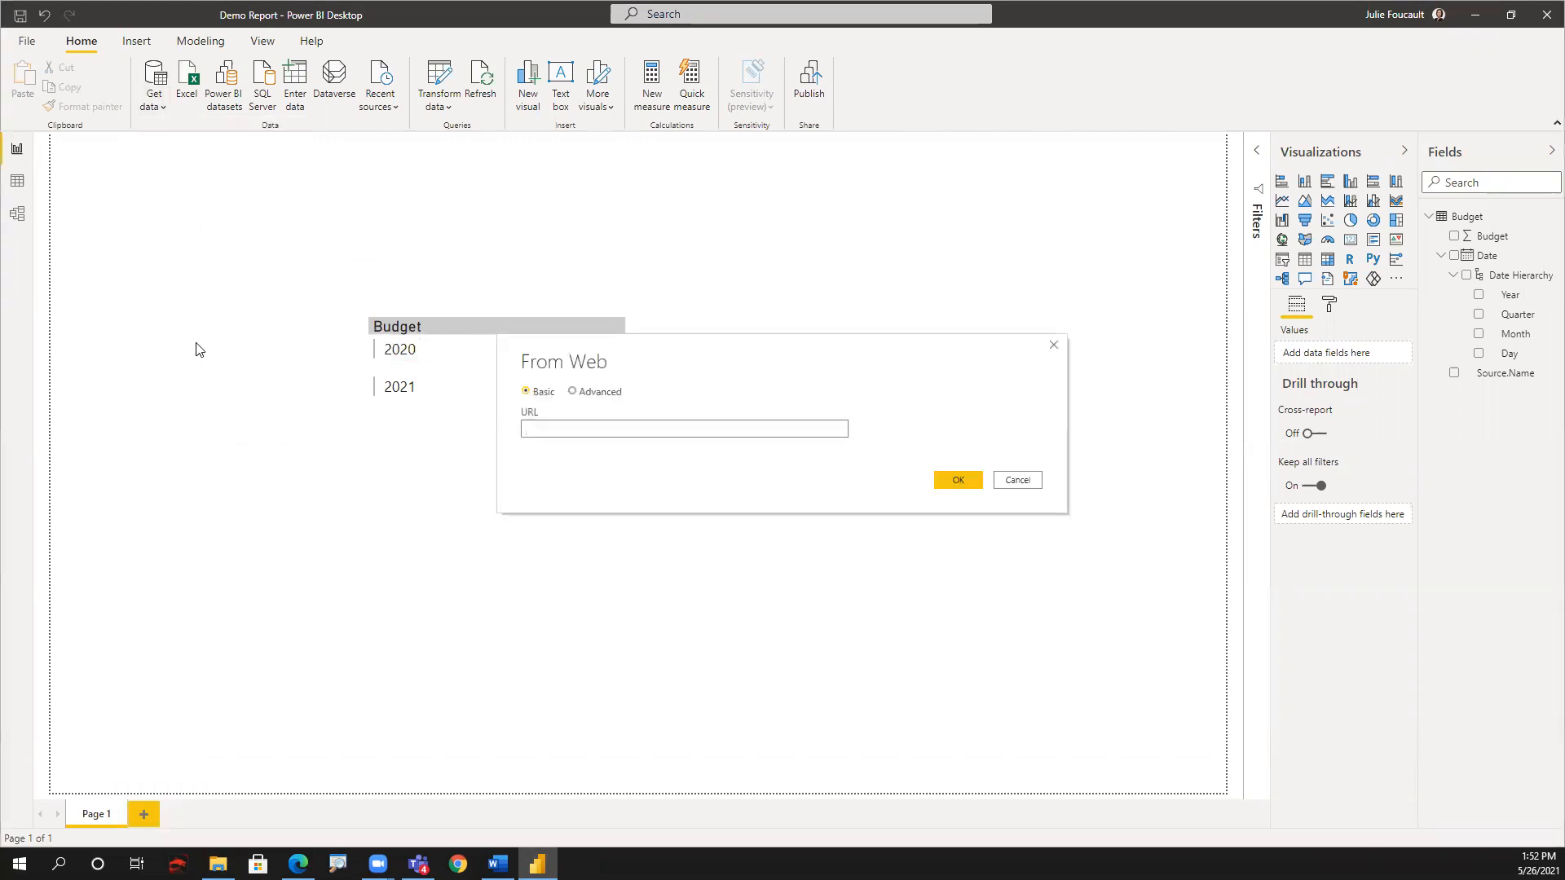
key("ctrl+v")
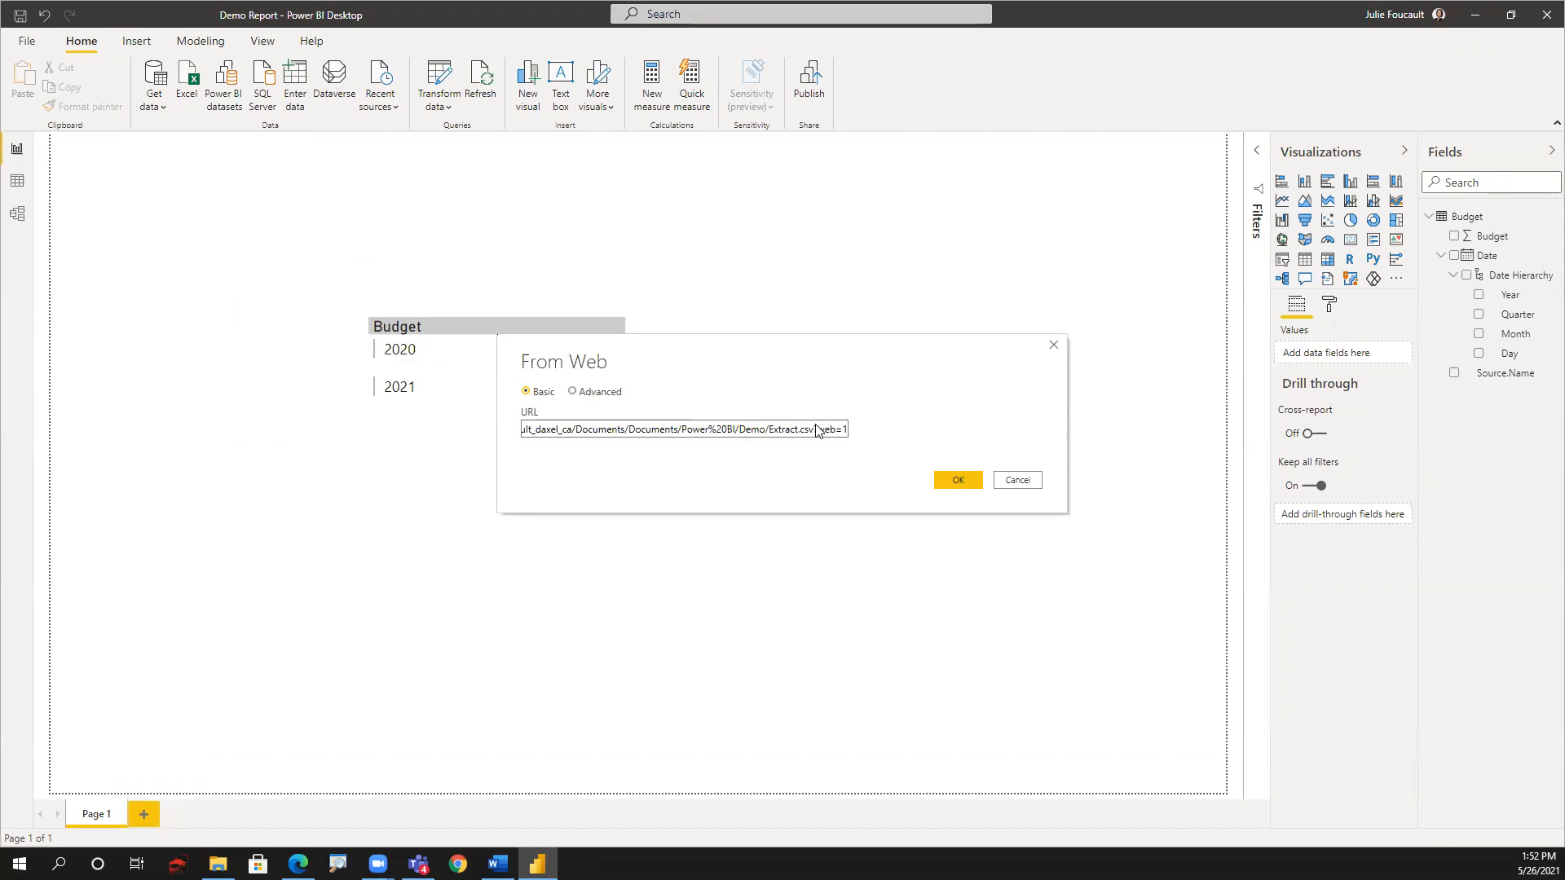
left_click_drag(813, 430, 910, 430)
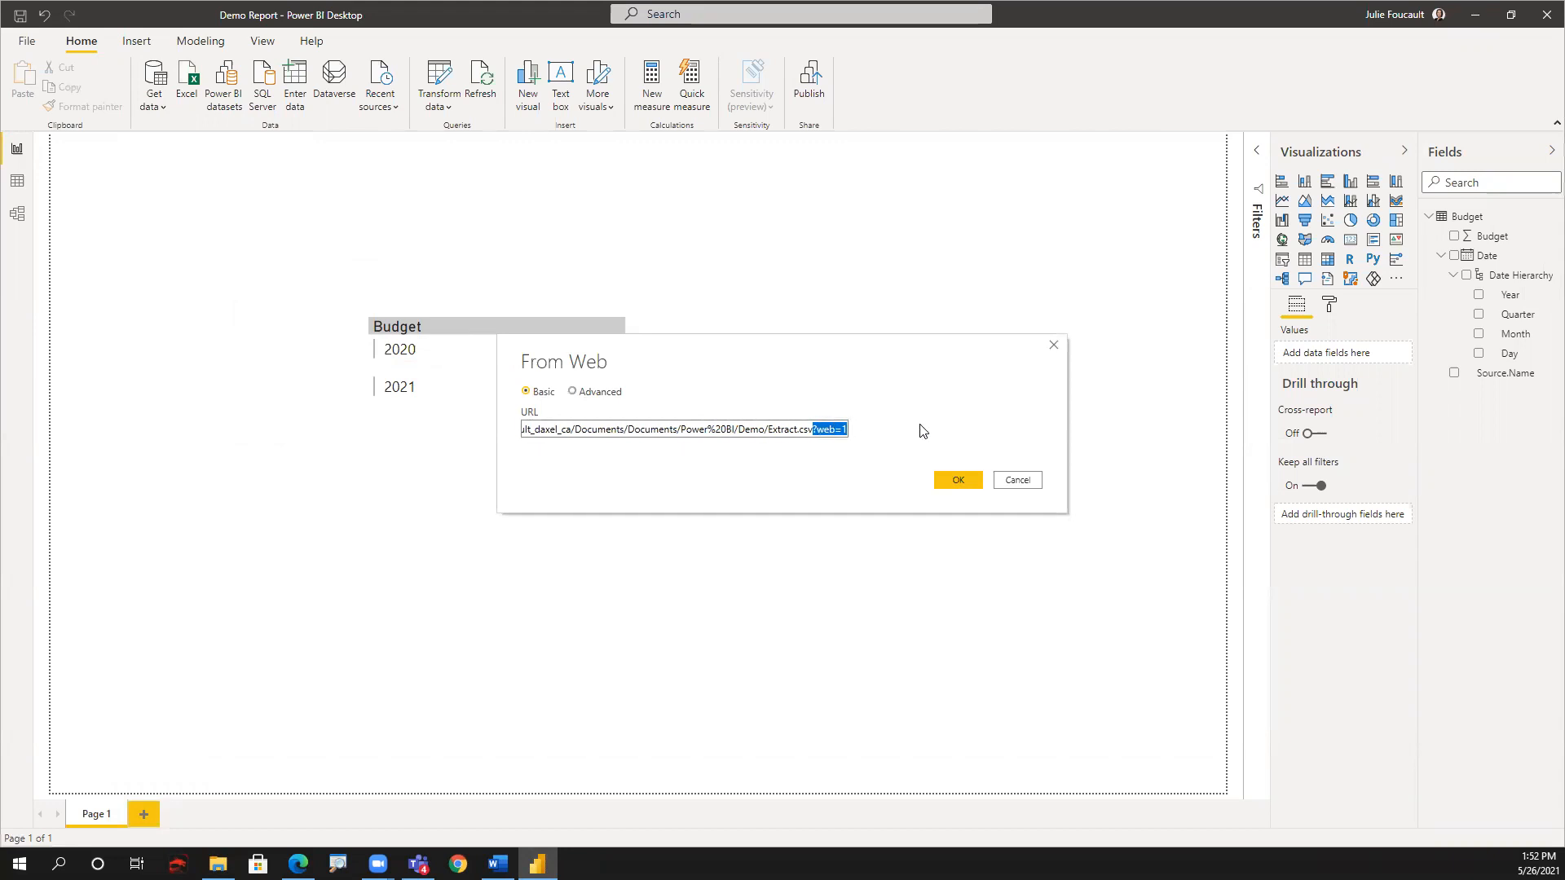
key("BackSpace")
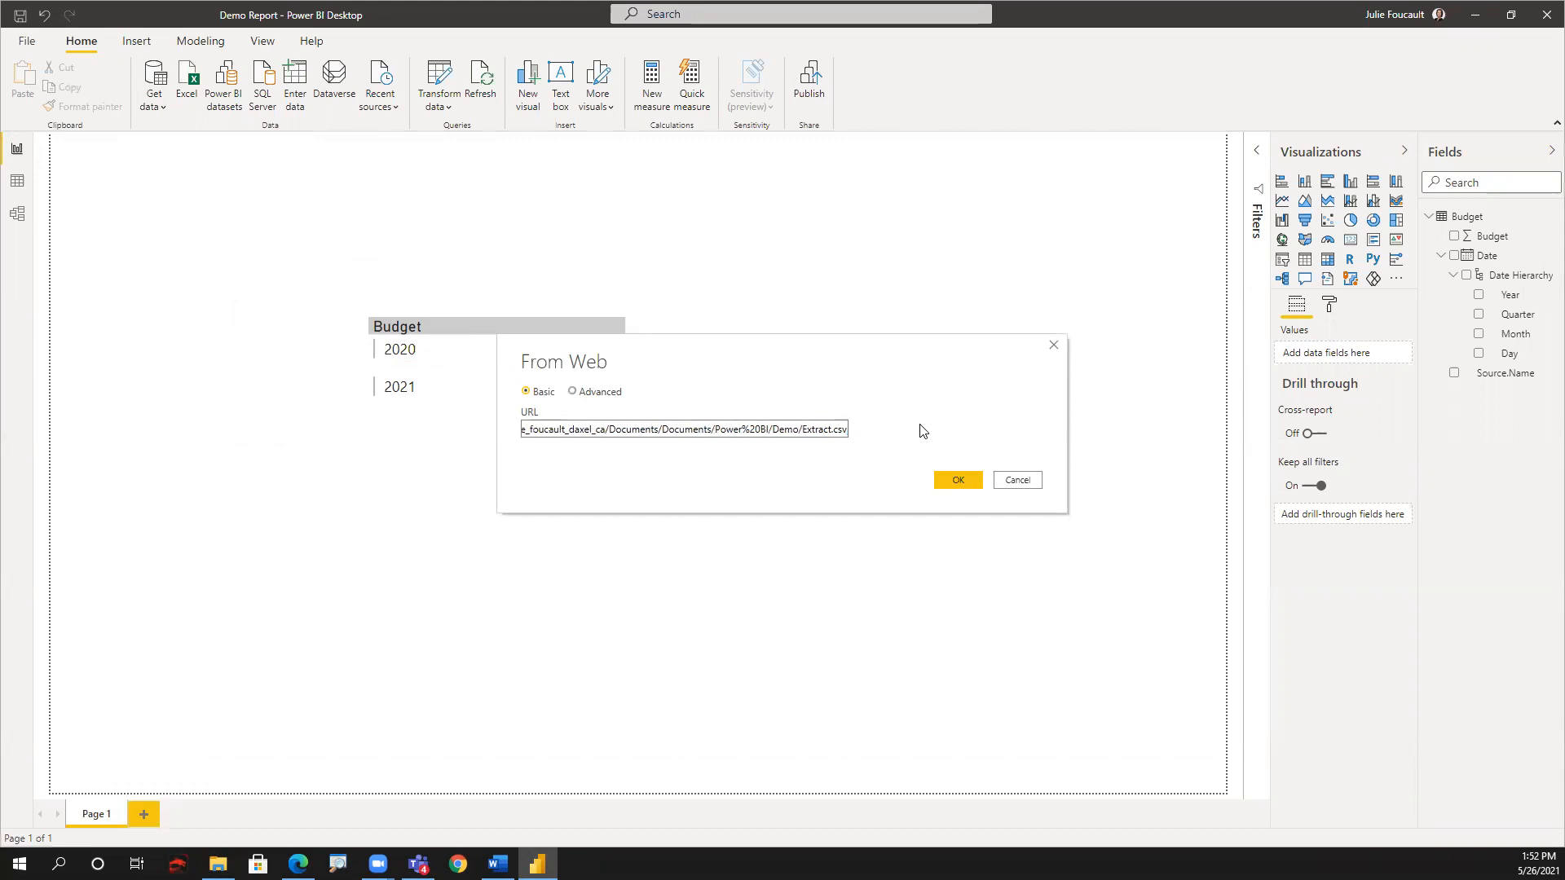
left_click_drag(804, 430, 849, 434)
left_click(956, 486)
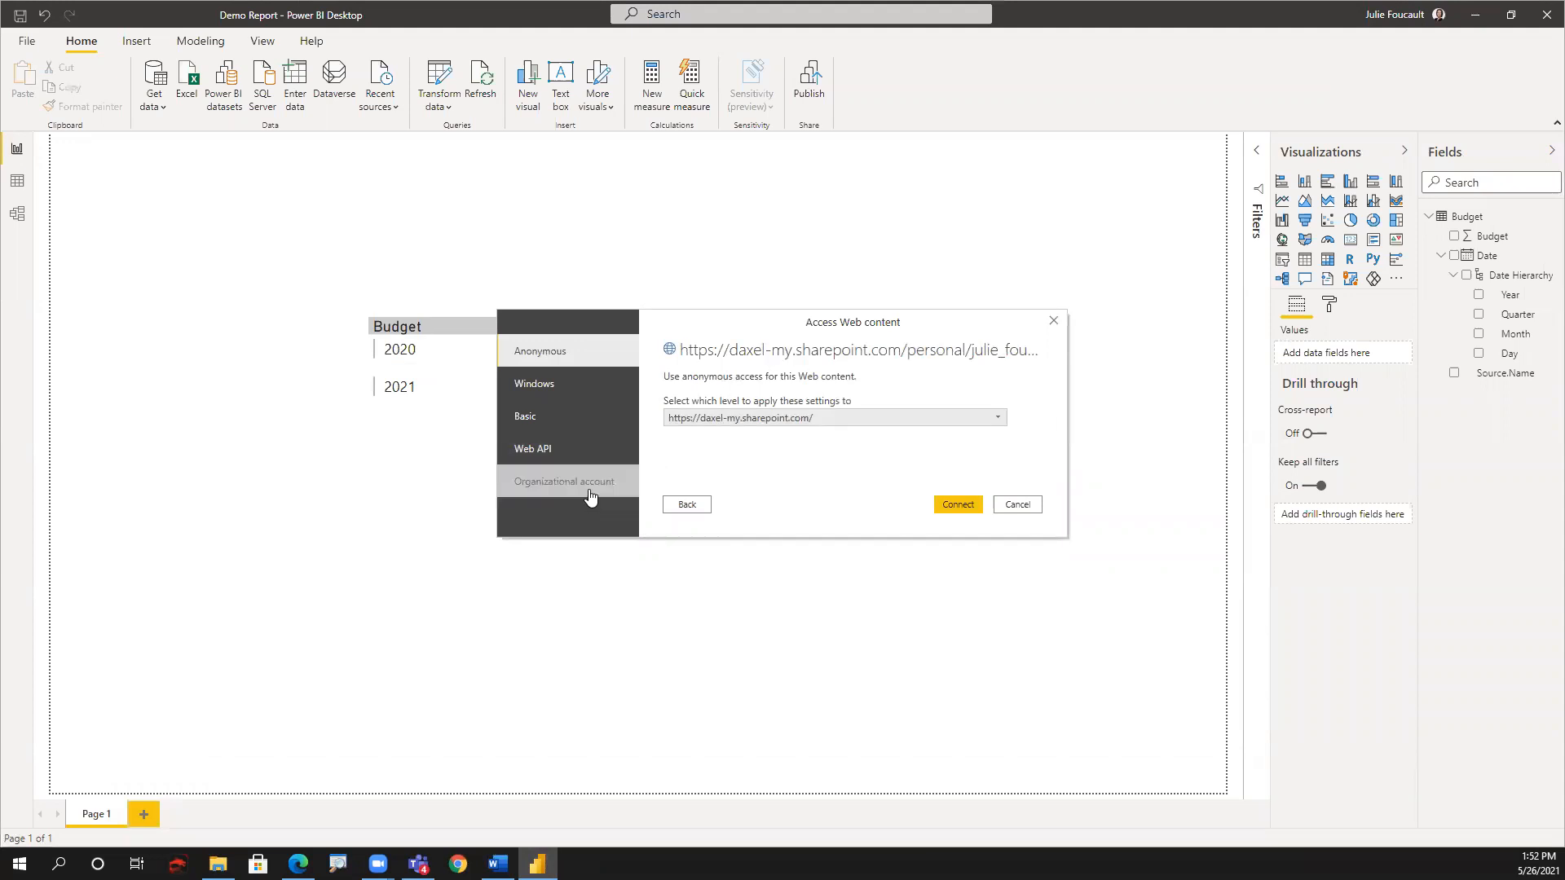
Step: Sign in with the Daxel organizational account, entering the account password, and connect to the web content
left_click(547, 498)
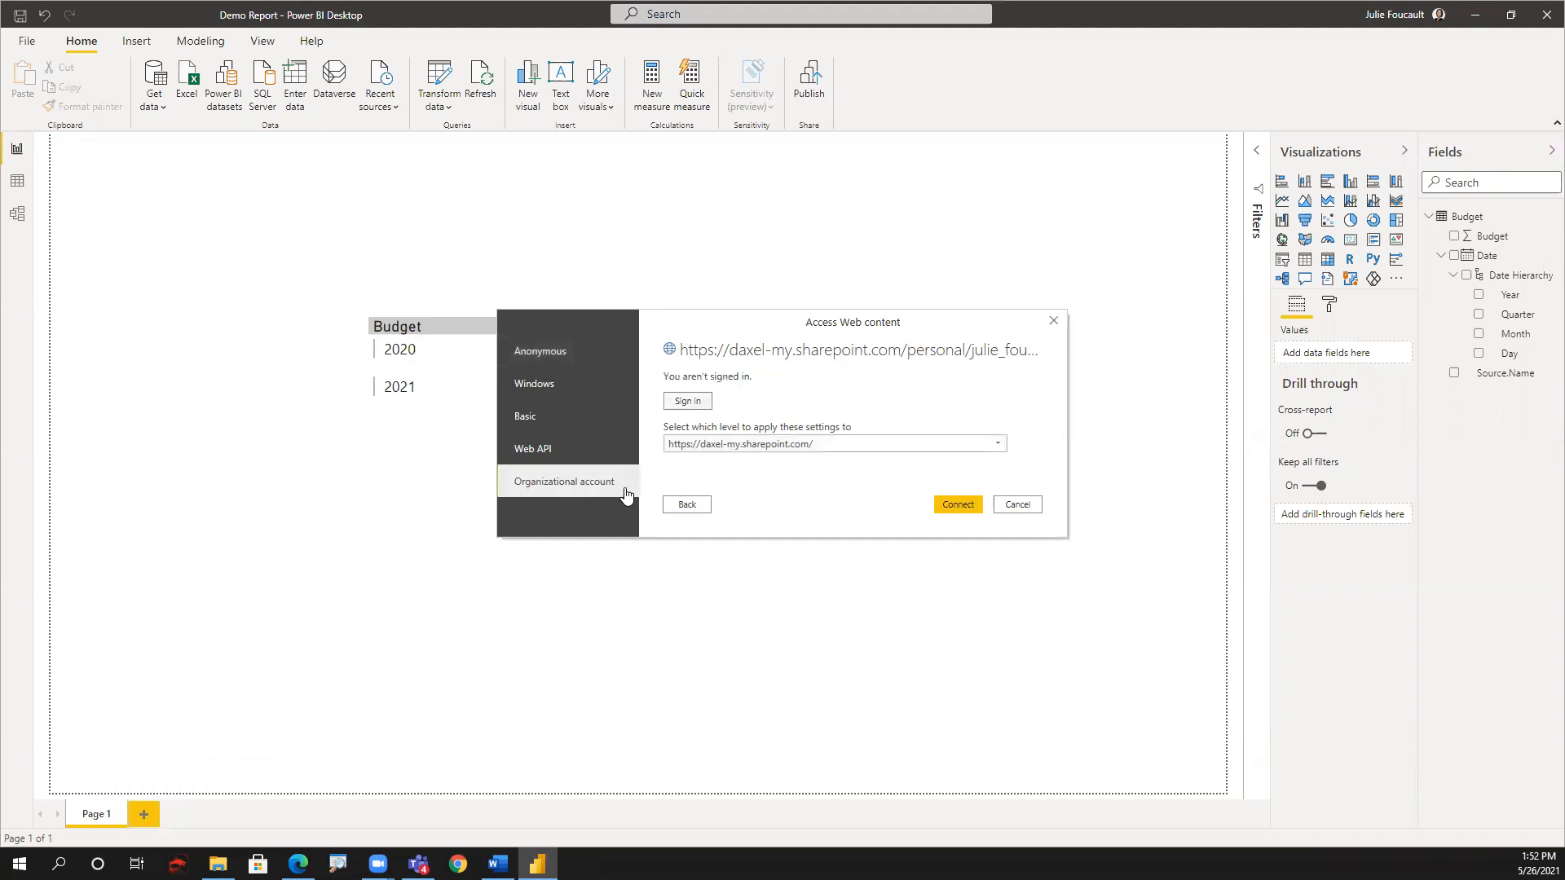
left_click(688, 402)
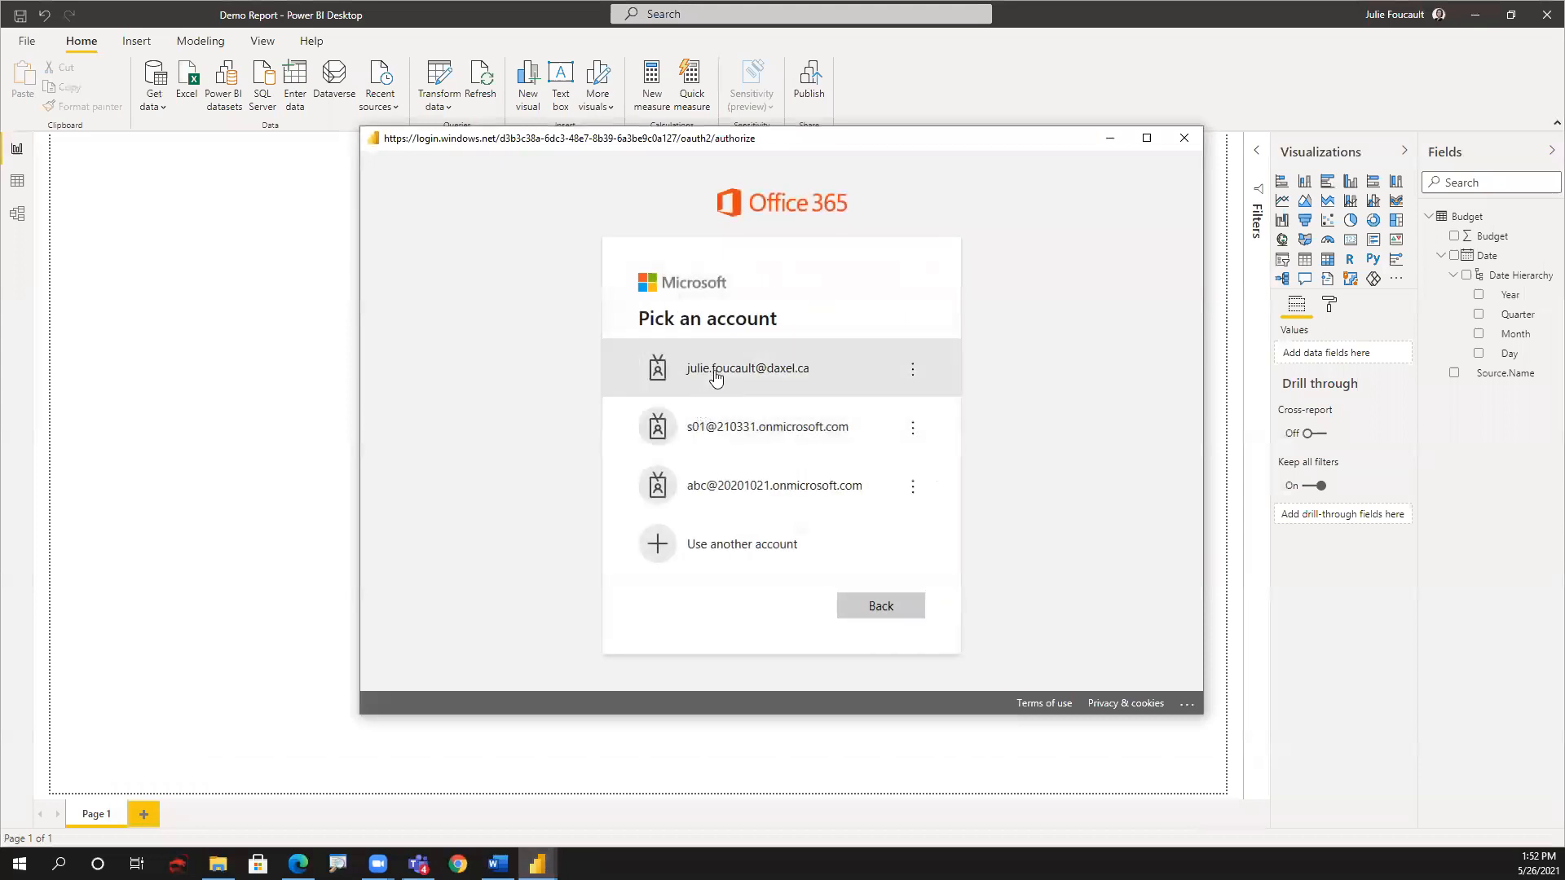
left_click(715, 373)
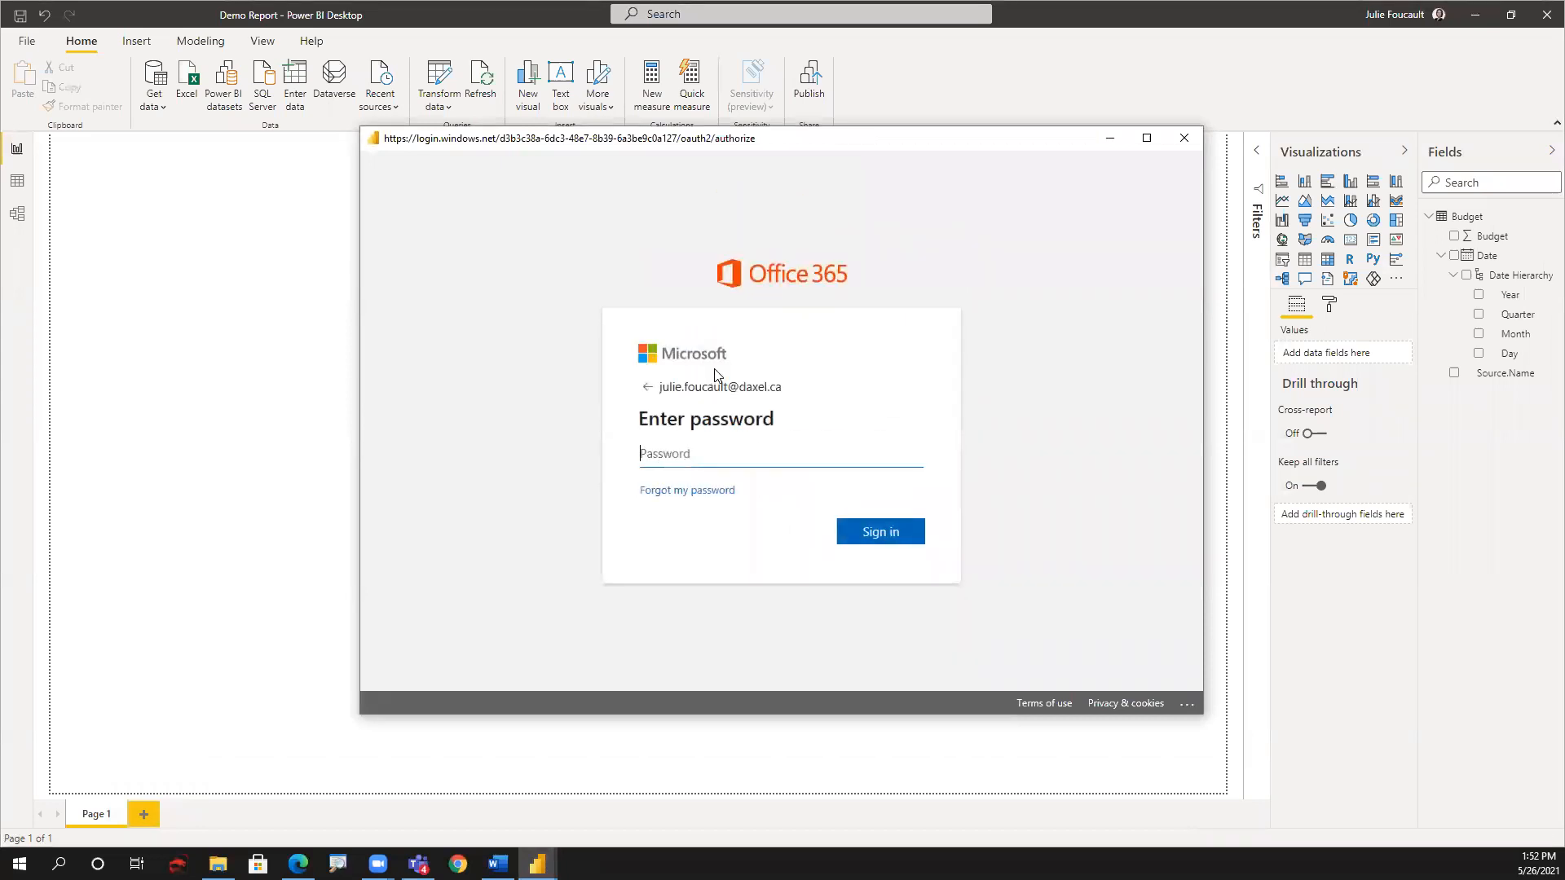
type("•••••••••••••")
left_click(909, 542)
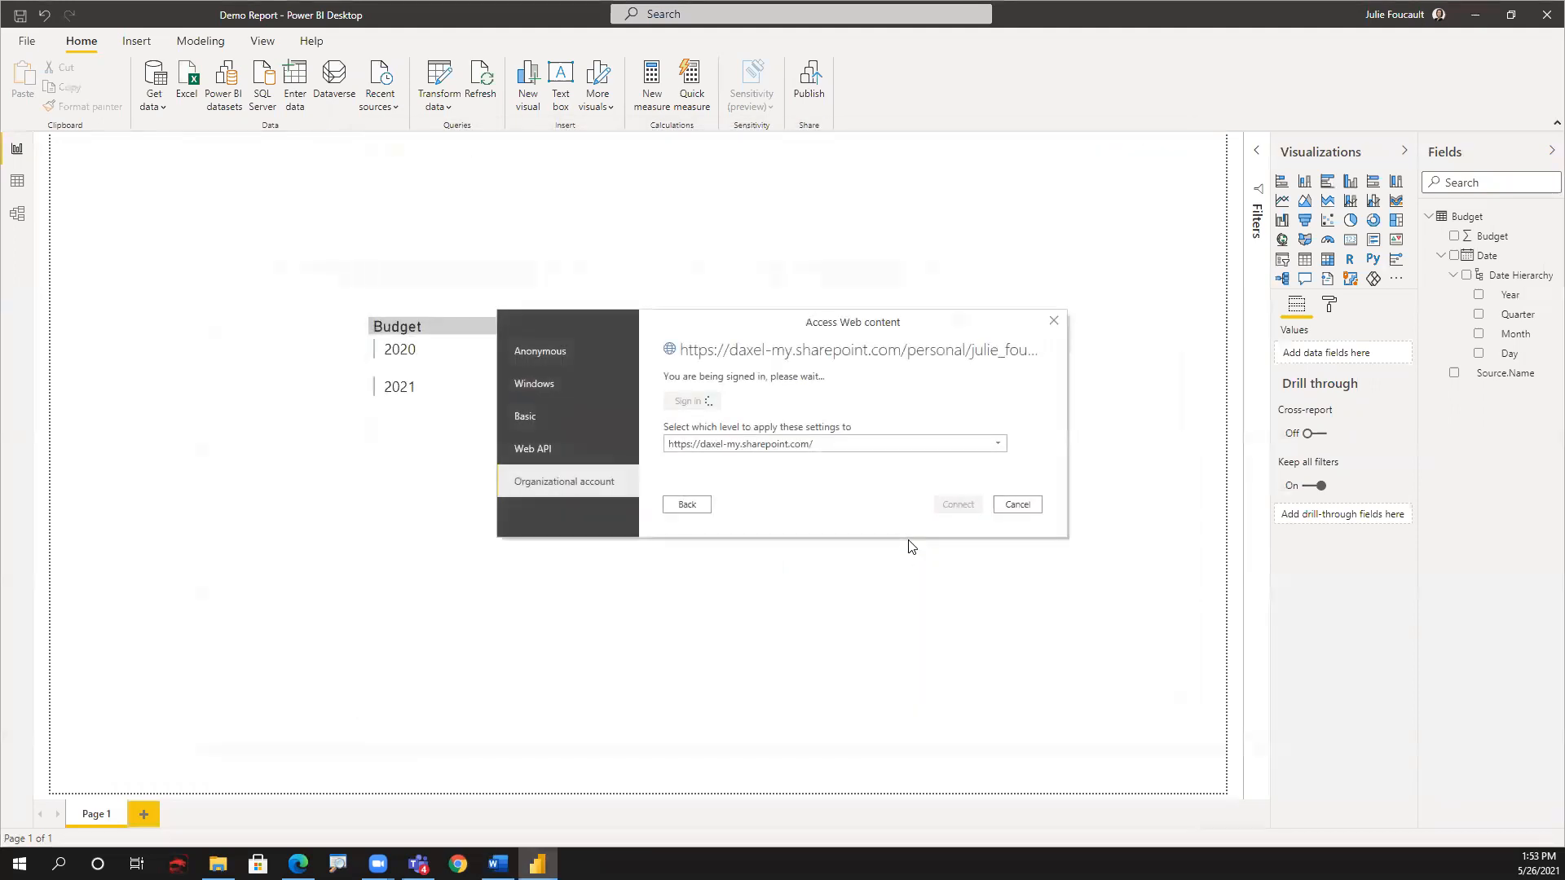
left_click(949, 509)
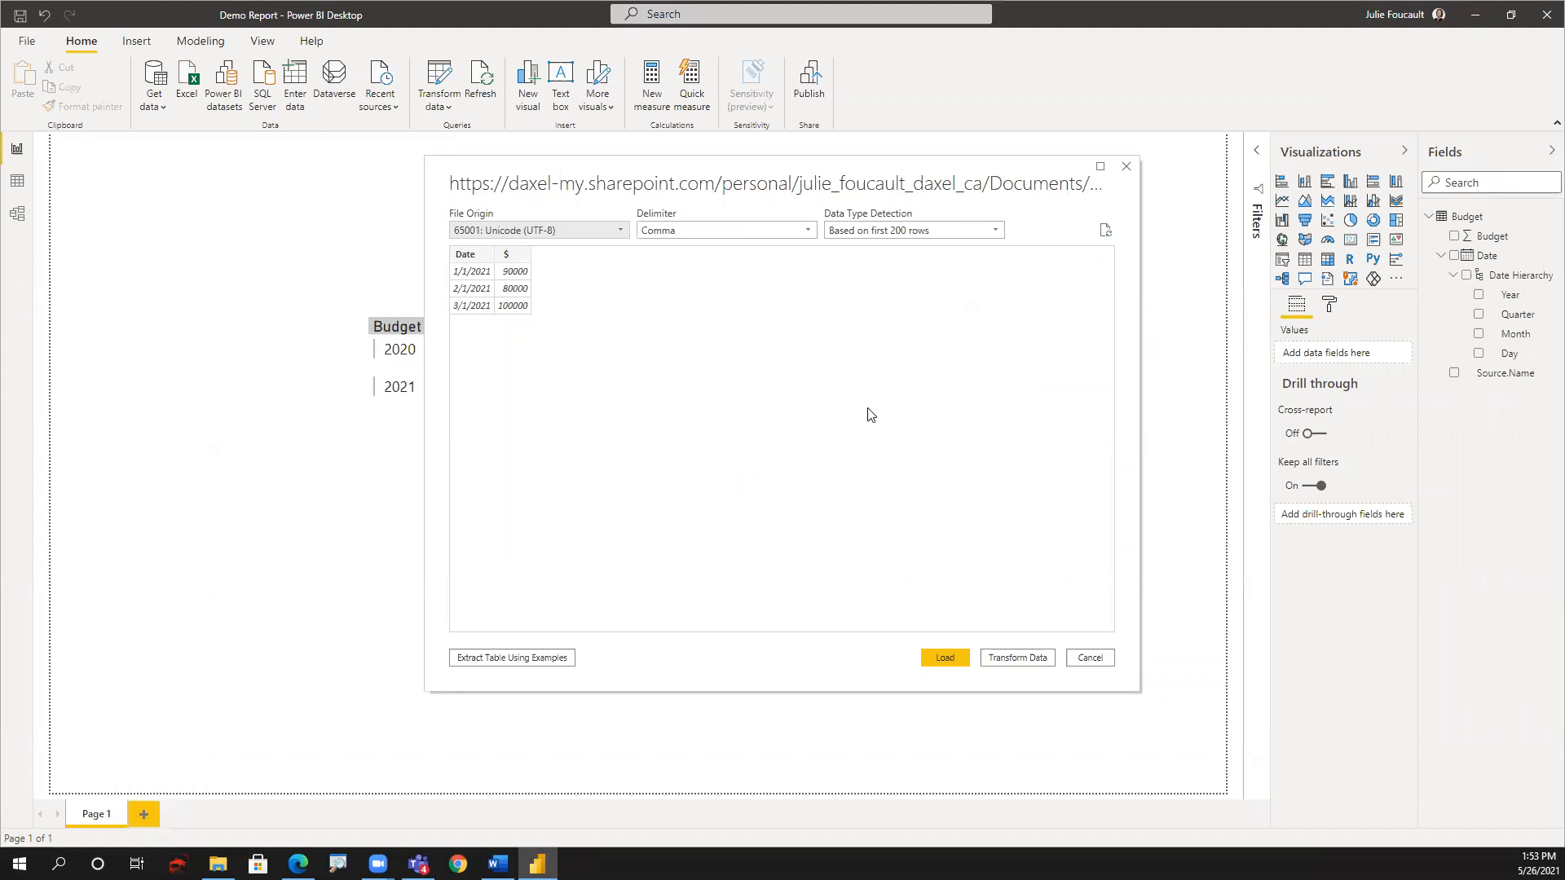
Step: Open the Extract data in Power Query Editor, apply it to the report, and select the Extract table
left_click(1031, 661)
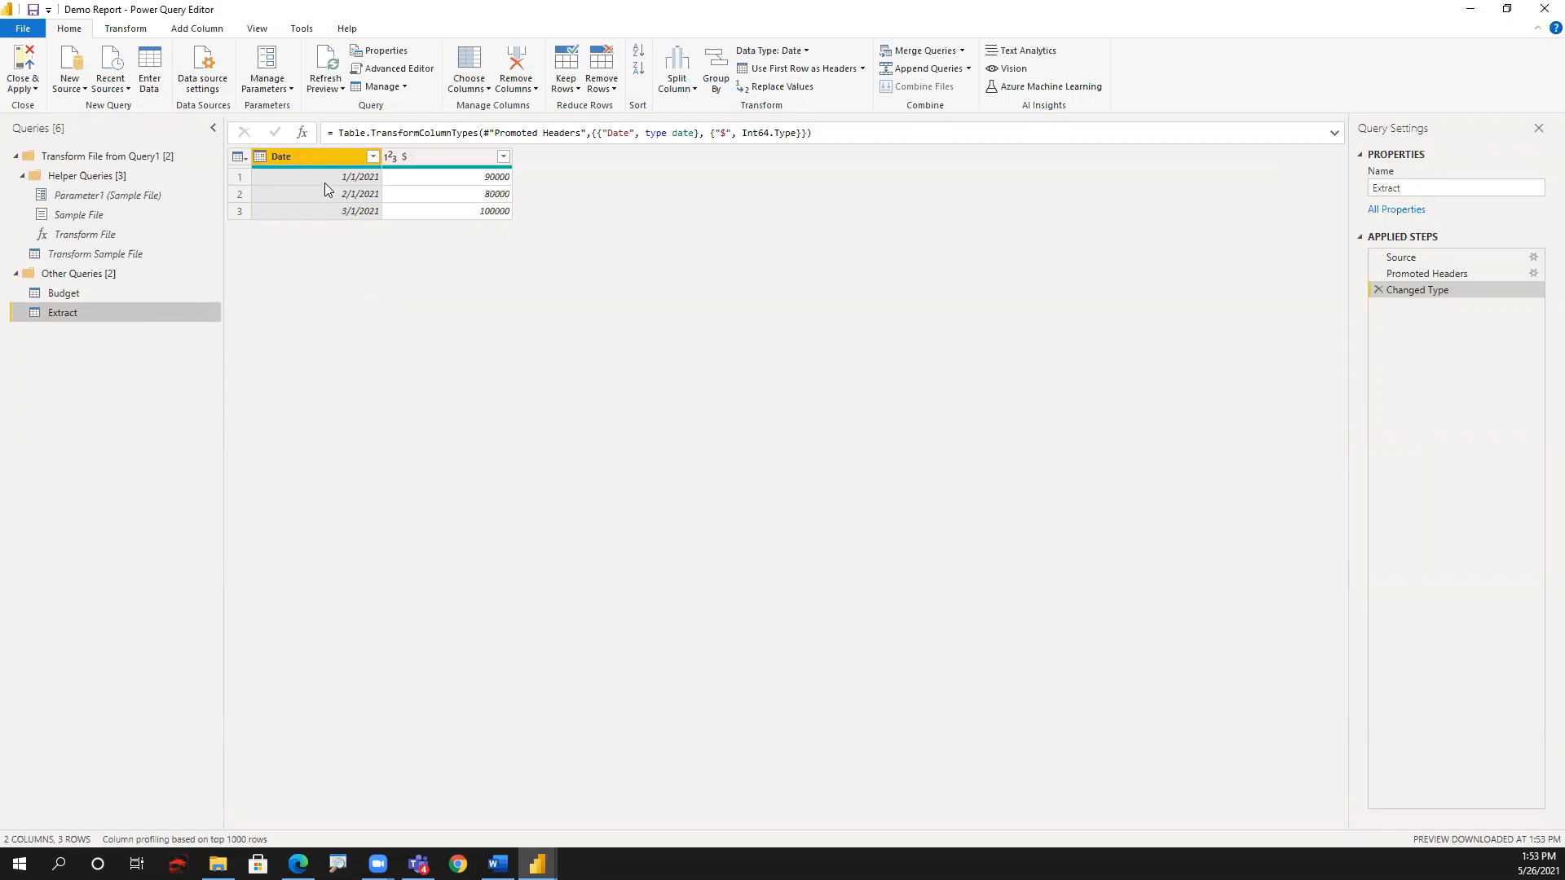
left_click(27, 63)
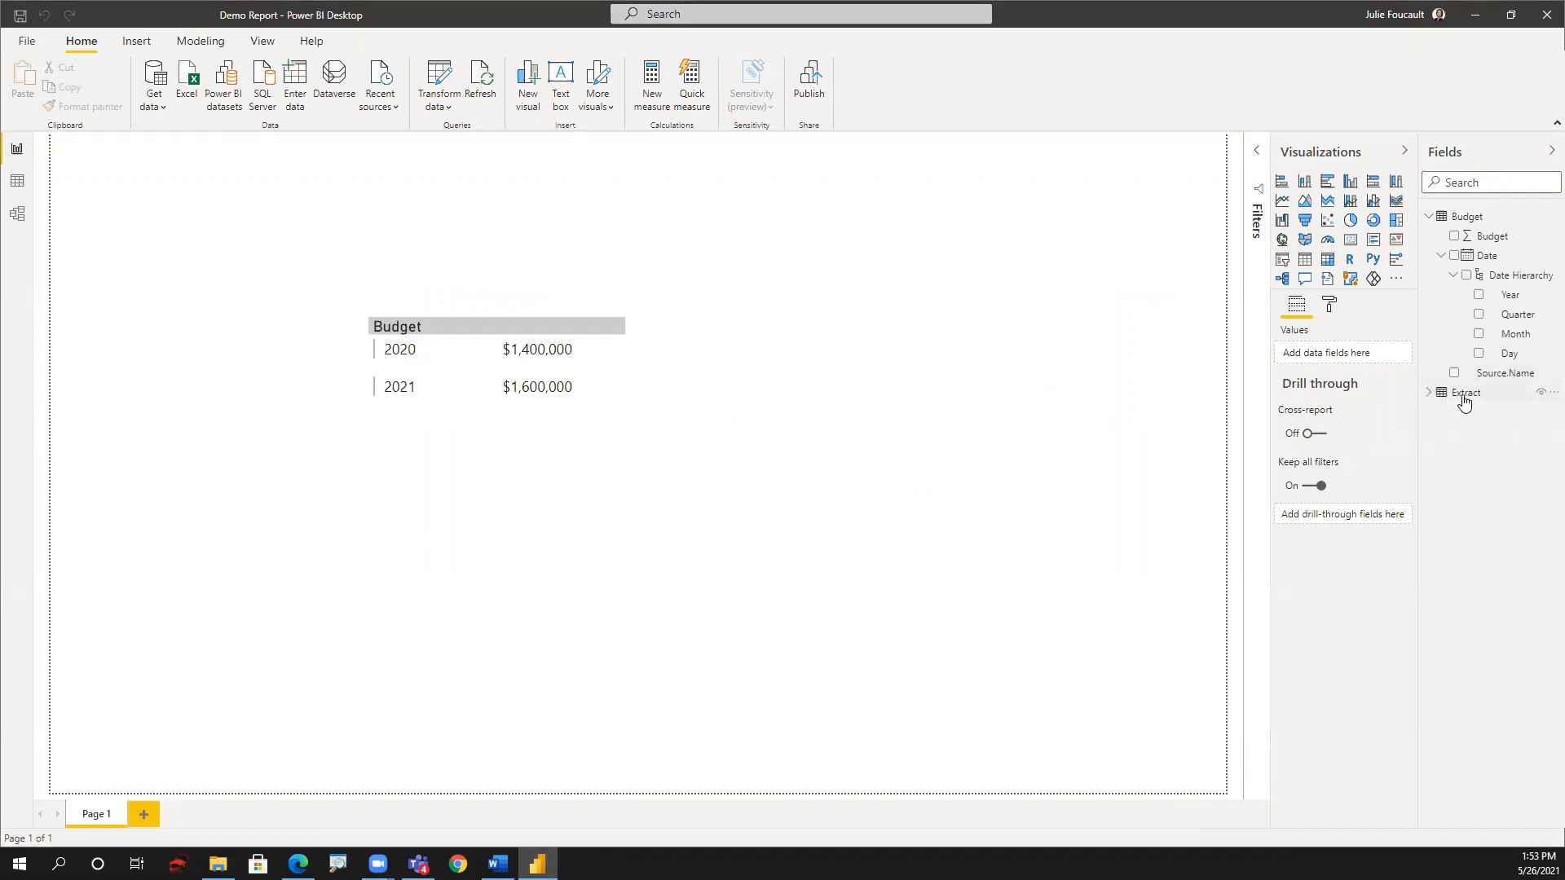
left_click(1465, 394)
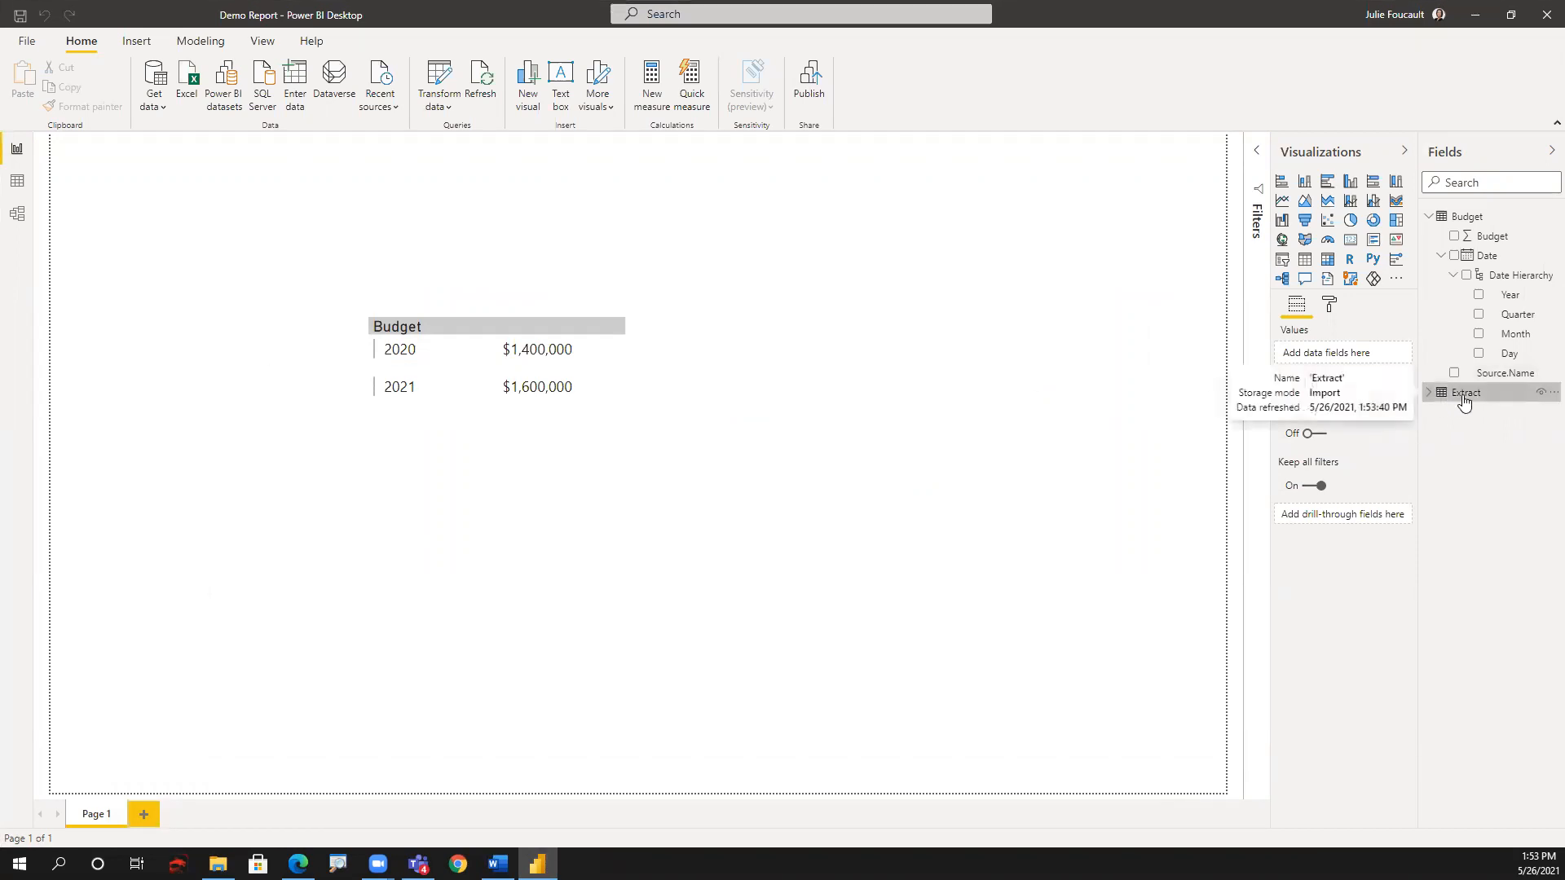